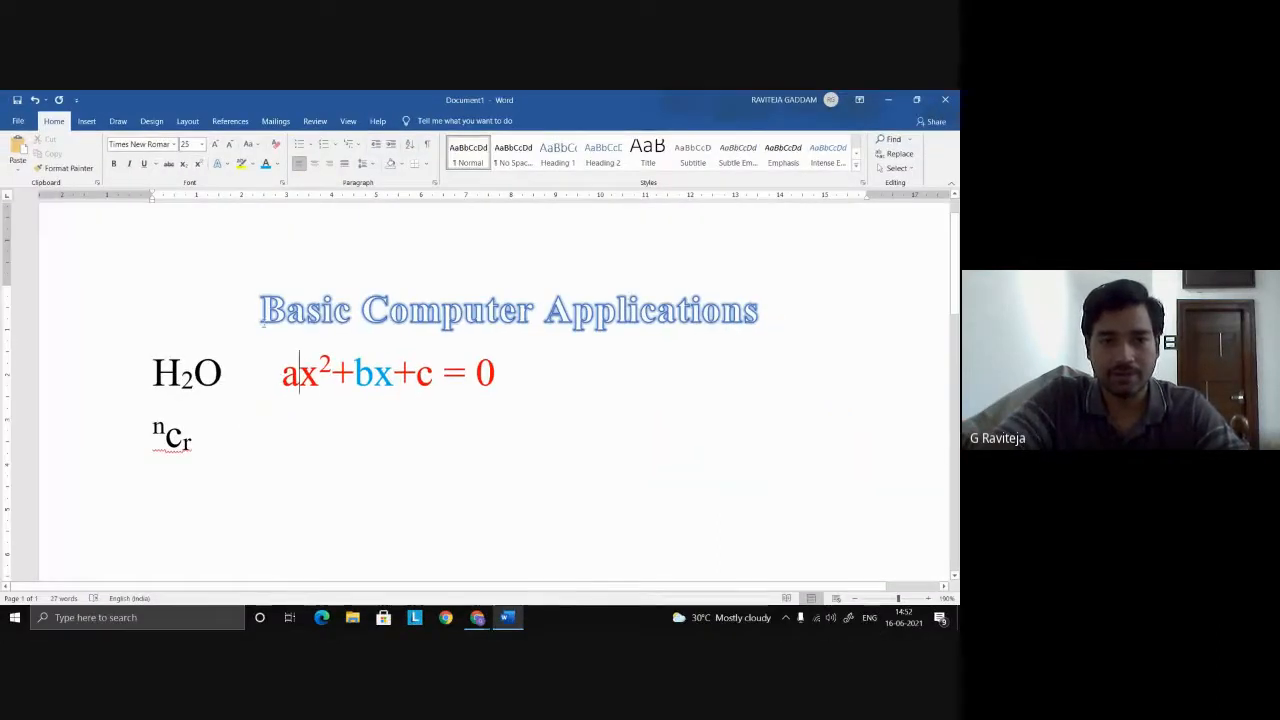
- Try left and right alignment on the title "Basic Computer Applications" and return it to centred
drag(261, 312, 758, 308)
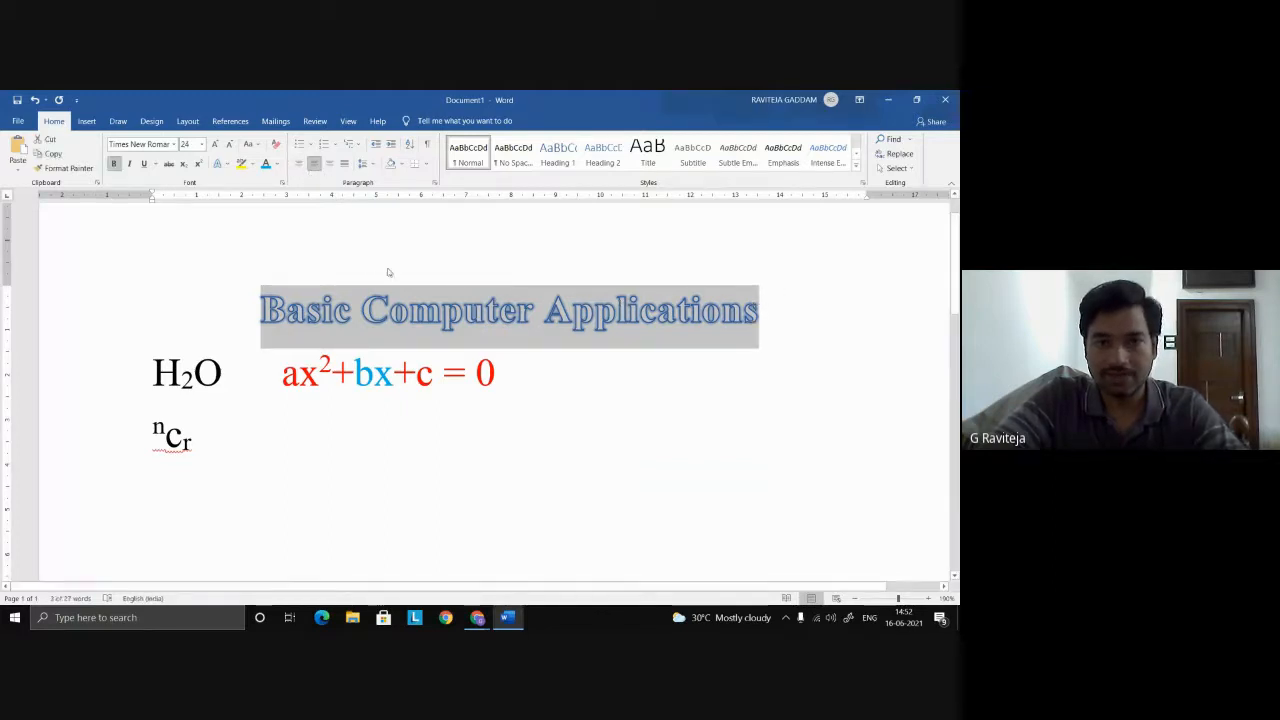
click(299, 165)
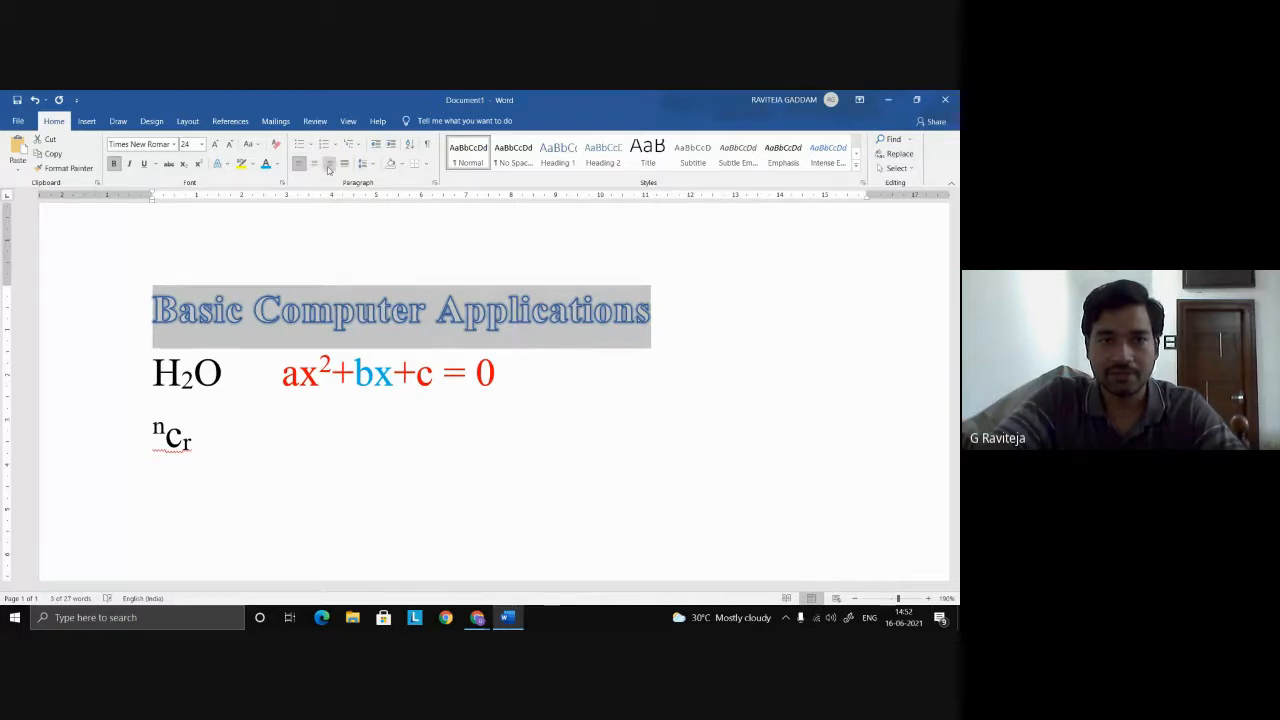
click(329, 166)
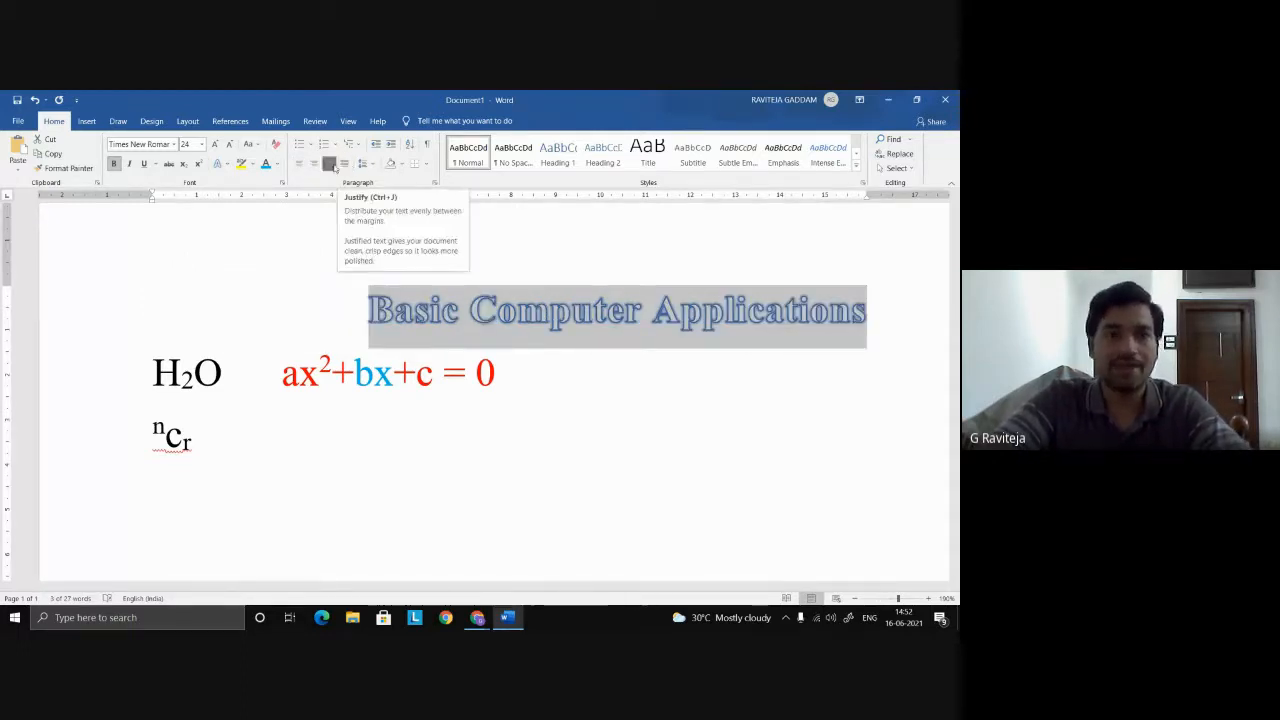
click(314, 164)
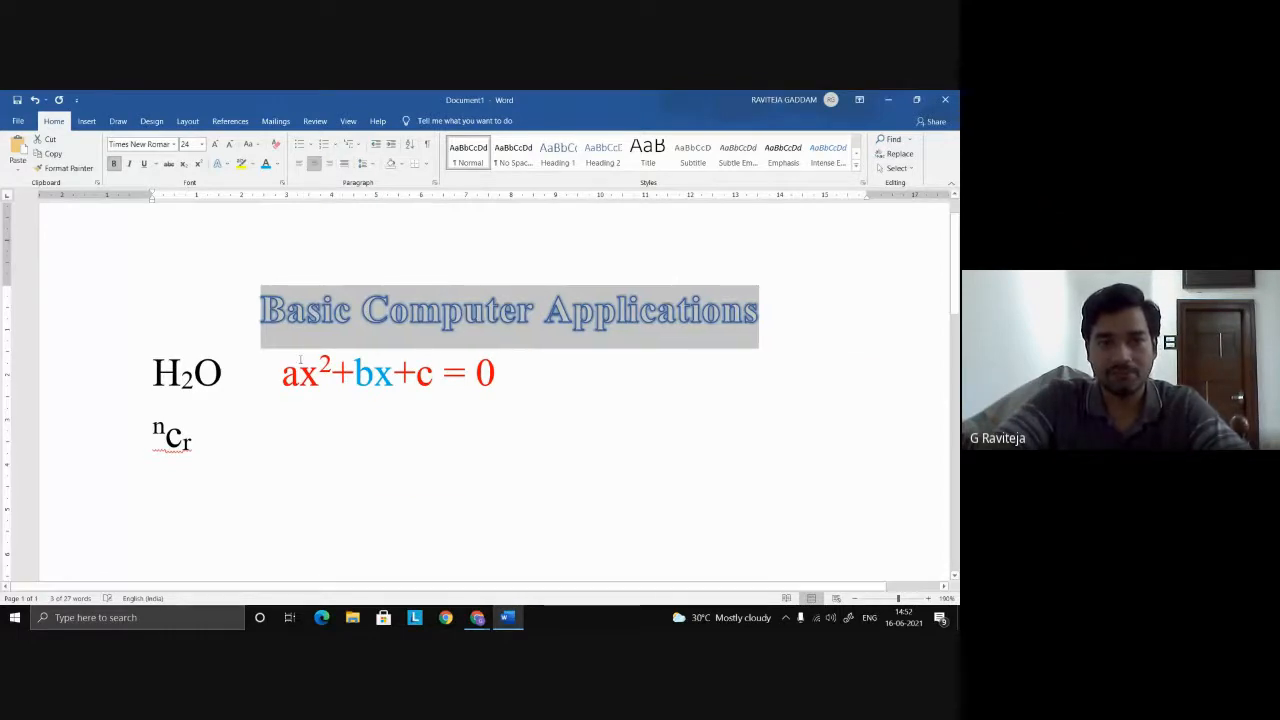
- Add the filler text "fgcgdfgfdgdgg dfg" at the end of the line below "Today we are discussing MS Word Application"
scroll(300, 357, down, 3)
scroll(297, 357, up, 1)
scroll(302, 351, down, 2)
scroll(301, 351, down, 1)
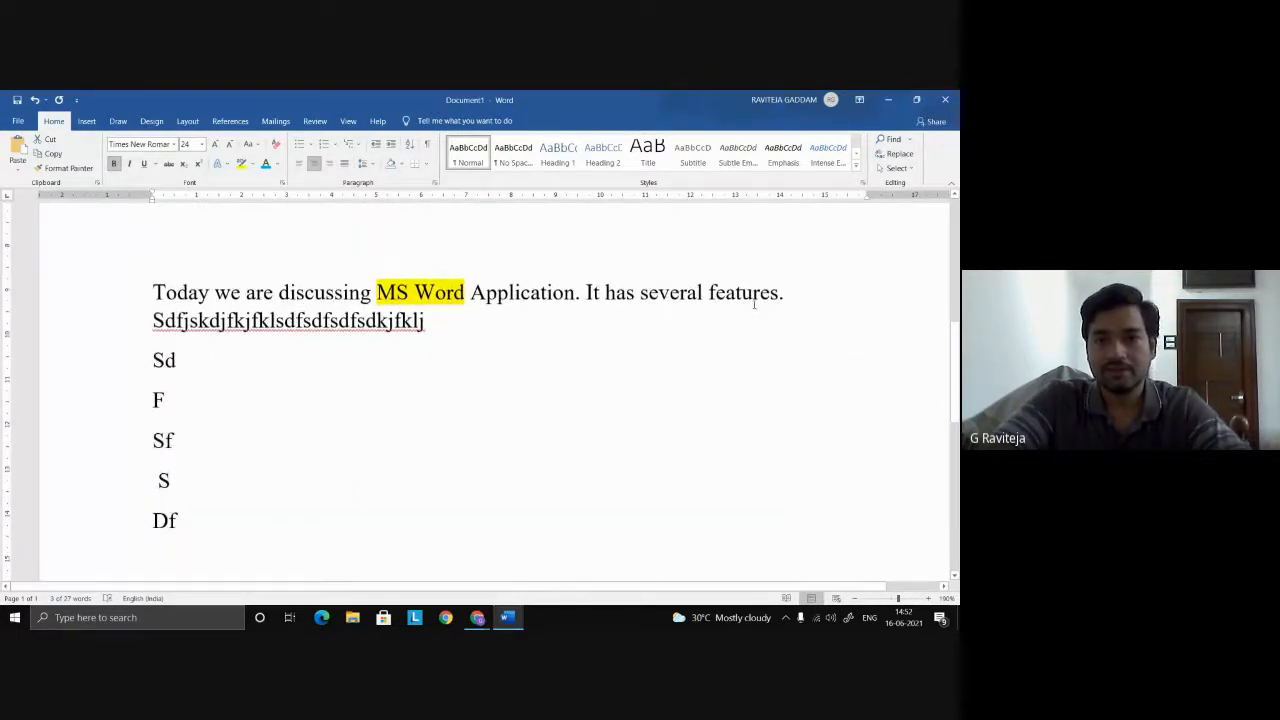
click(455, 326)
text(fgcgdfg)
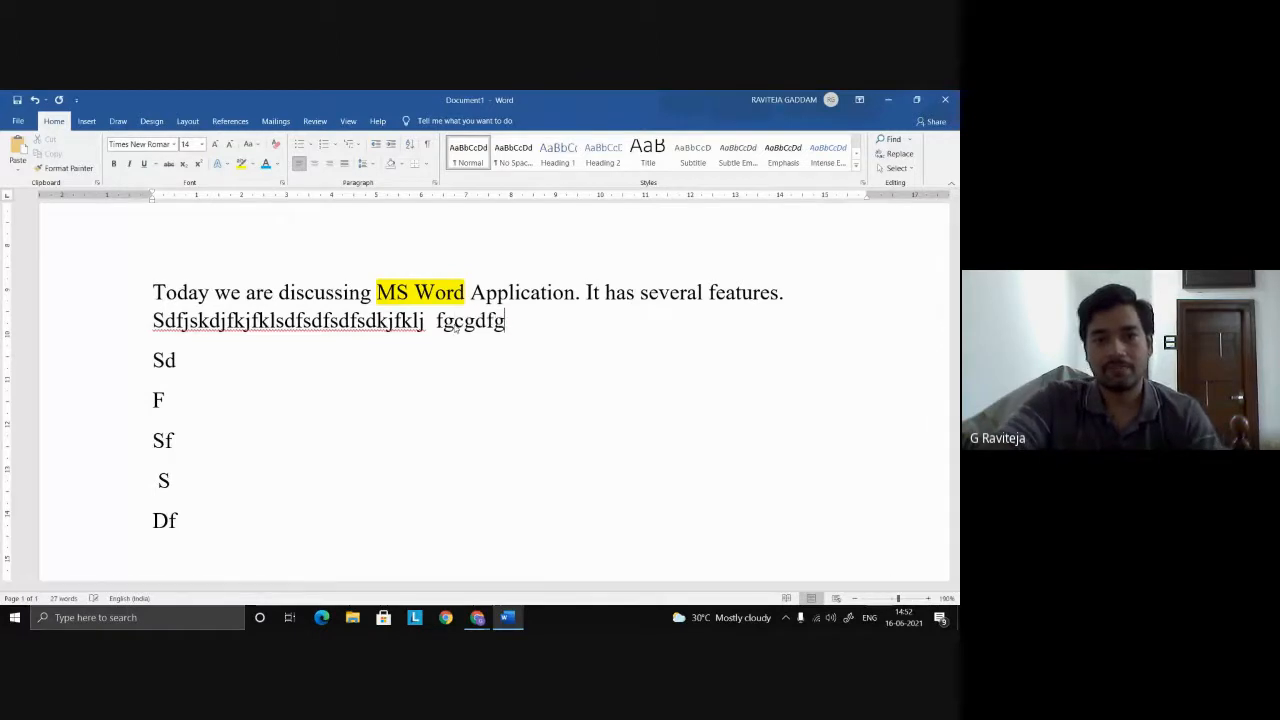
text(fdgdgg dfg d)
key(Return)
text(G)
key(Return)
text(gfg)
key(BackSpace)
key(BackSpace)
key(BackSpace)
key(BackSpace)
key(BackSpace)
key(BackSpace)
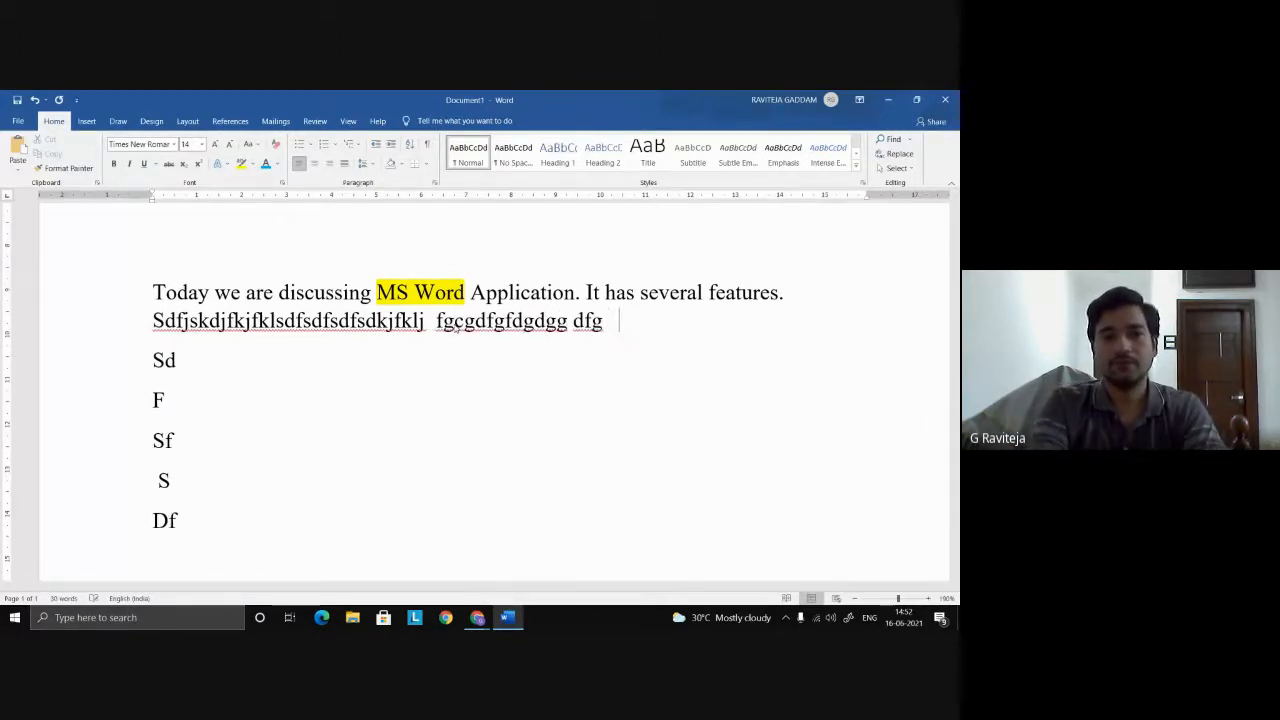
- Extend the paragraph with more filler text ending in "gd", and add the lines "Fg" and "Dfg dfg" with blank lines below
text(fgfggggsdsdsdsdsdsdsds)
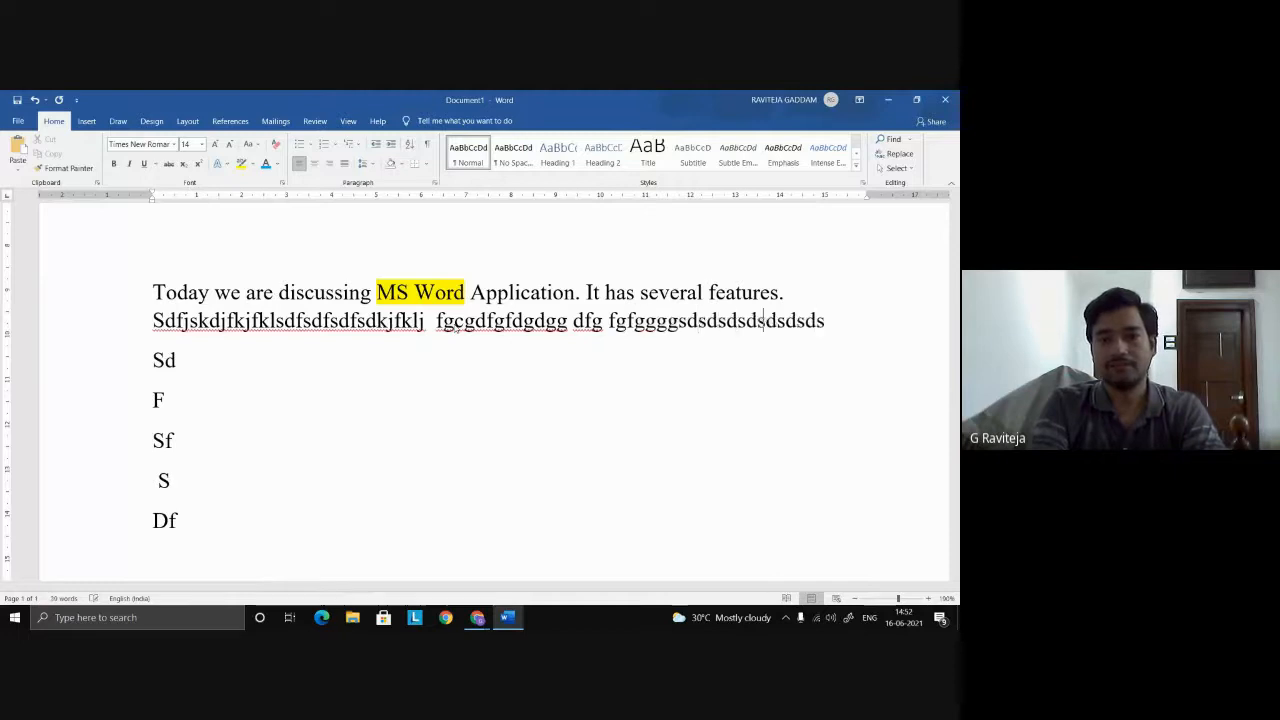
text(dsdsdsdggfgffg  gd)
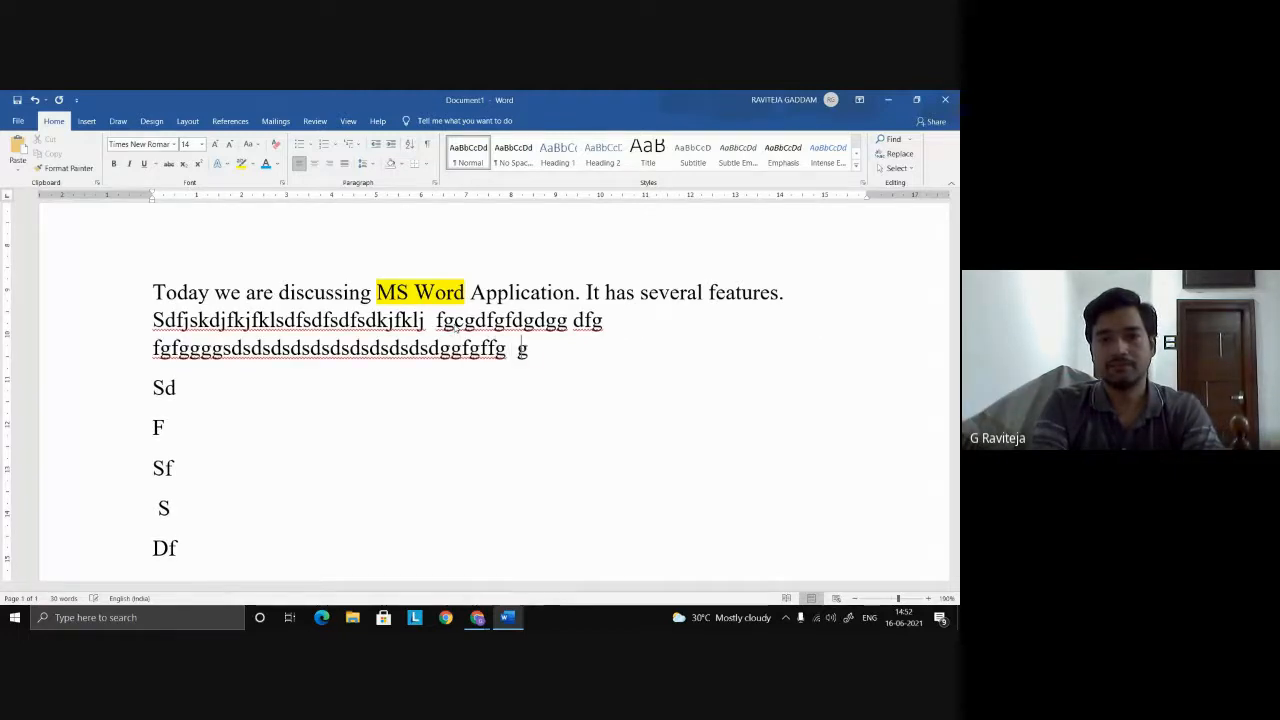
key(Return)
text(fg)
key(Return)
text(dfg dfg)
key(Return)
key(Return)
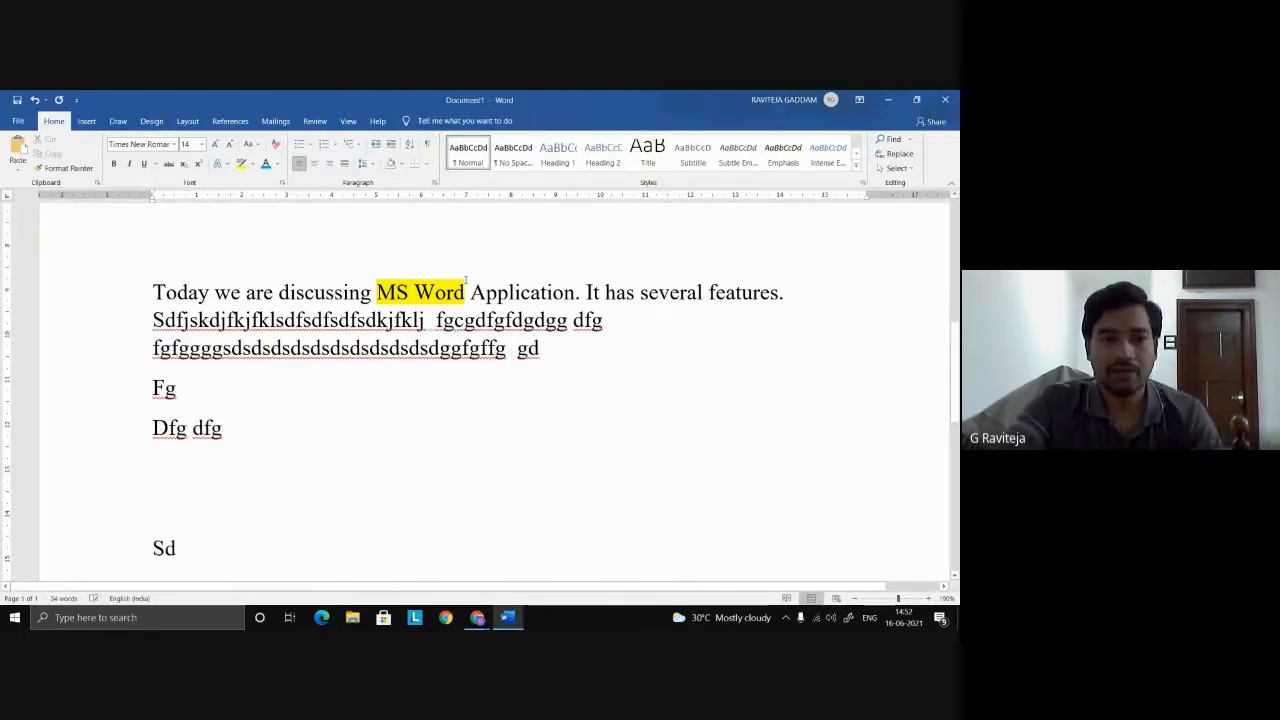
- Justify the text from "Today we are discussing" through the "Dfg dfg" line
drag(118, 296, 251, 417)
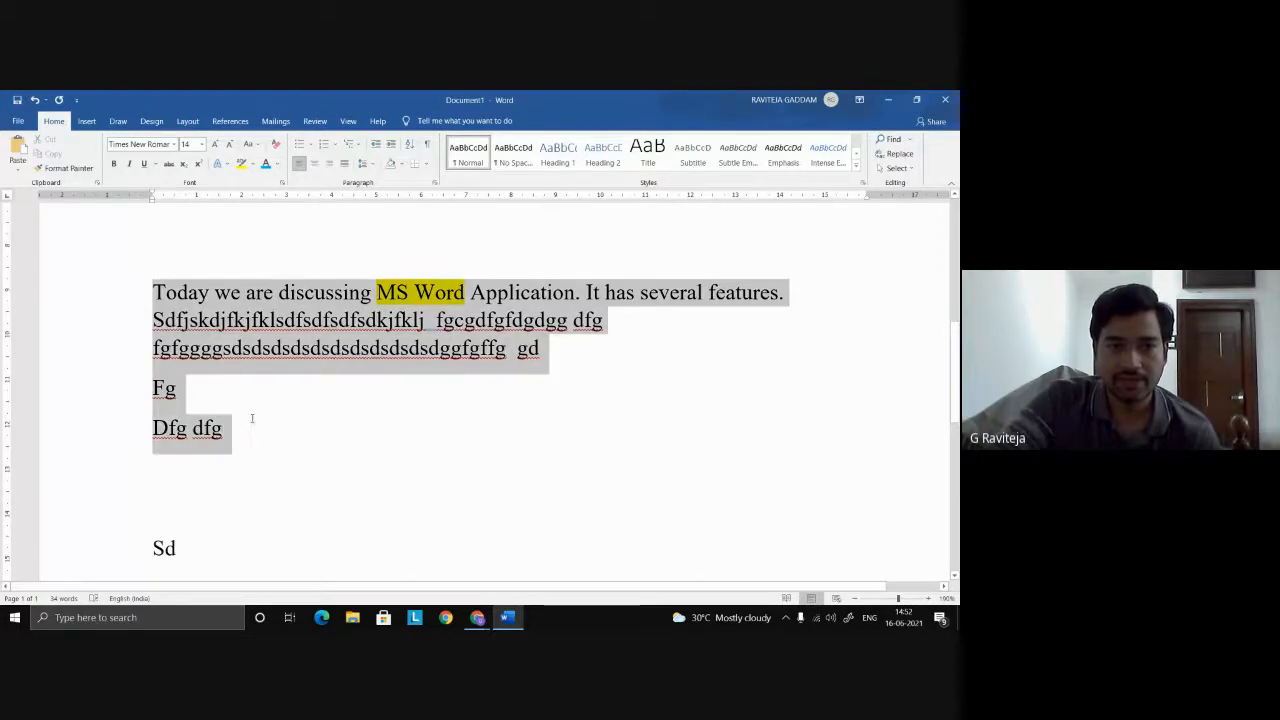
click(344, 166)
click(555, 371)
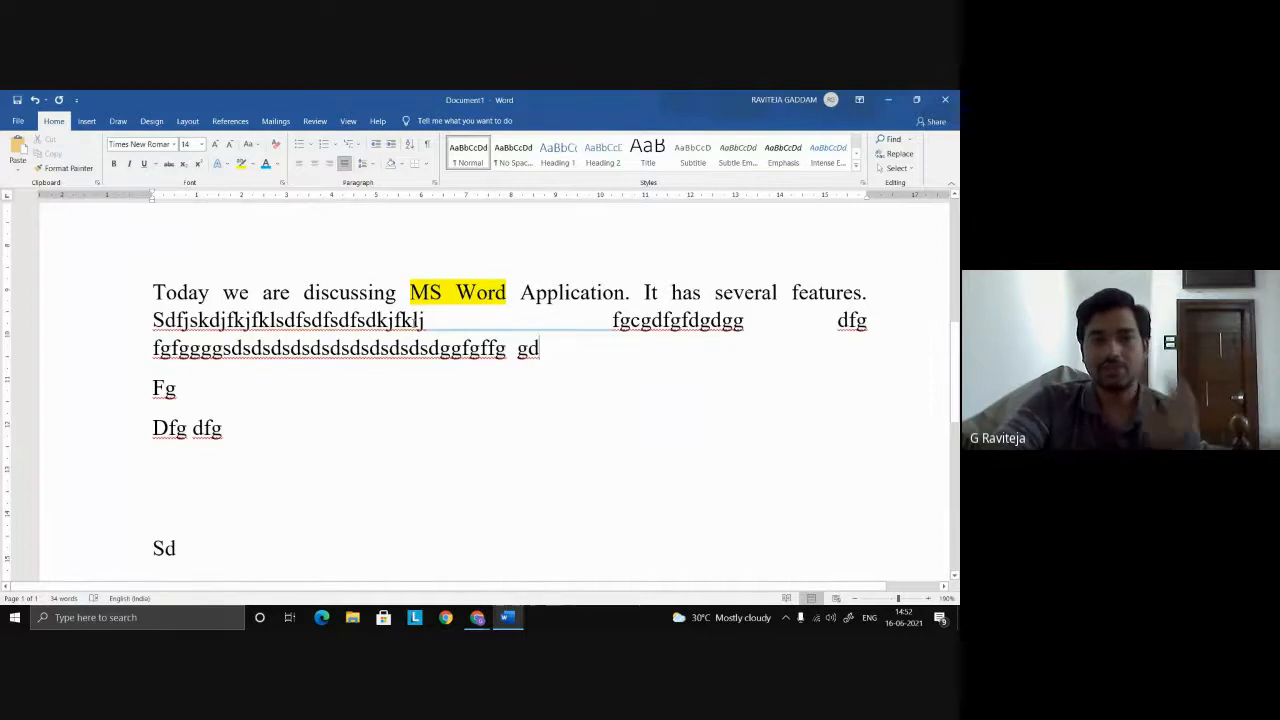
- Insert spaces to split the paragraph's first two long filler strings into short words, from "Sdfjskdj fkjfklsd" to "gd gg"
click(229, 318)
click(247, 321)
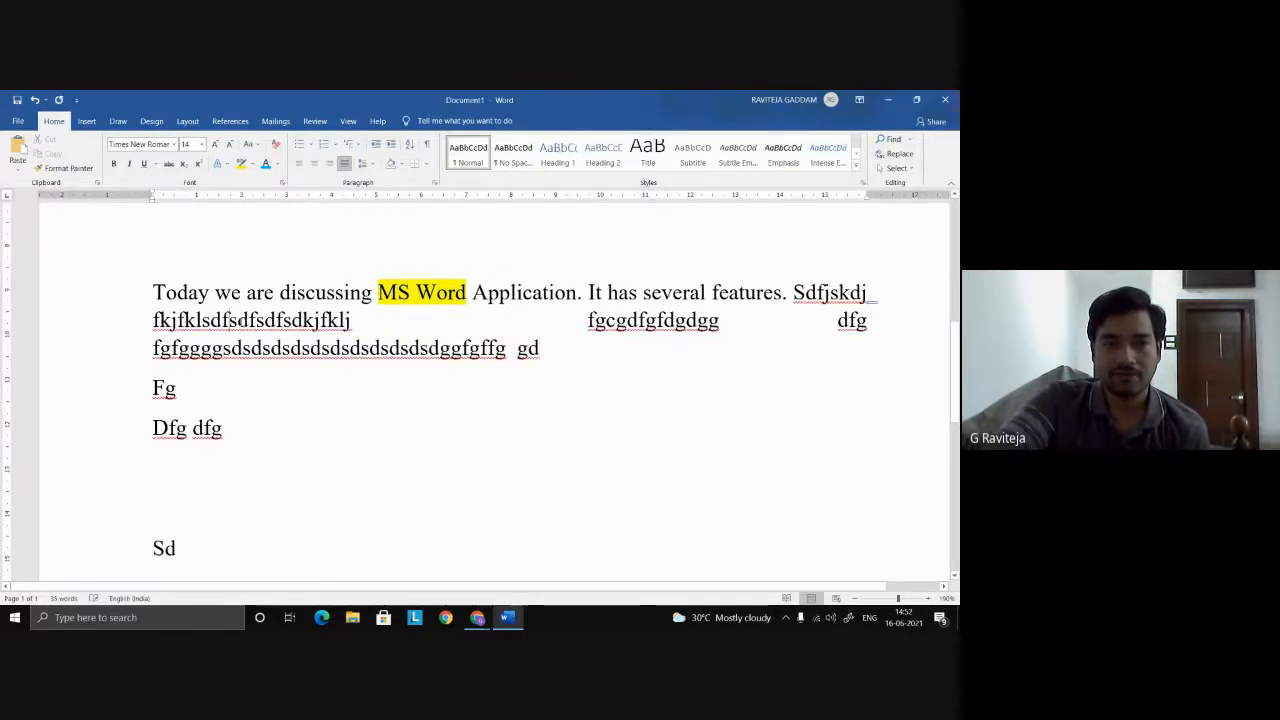
key(Left)
key(Left)
key(Left)
click(434, 320)
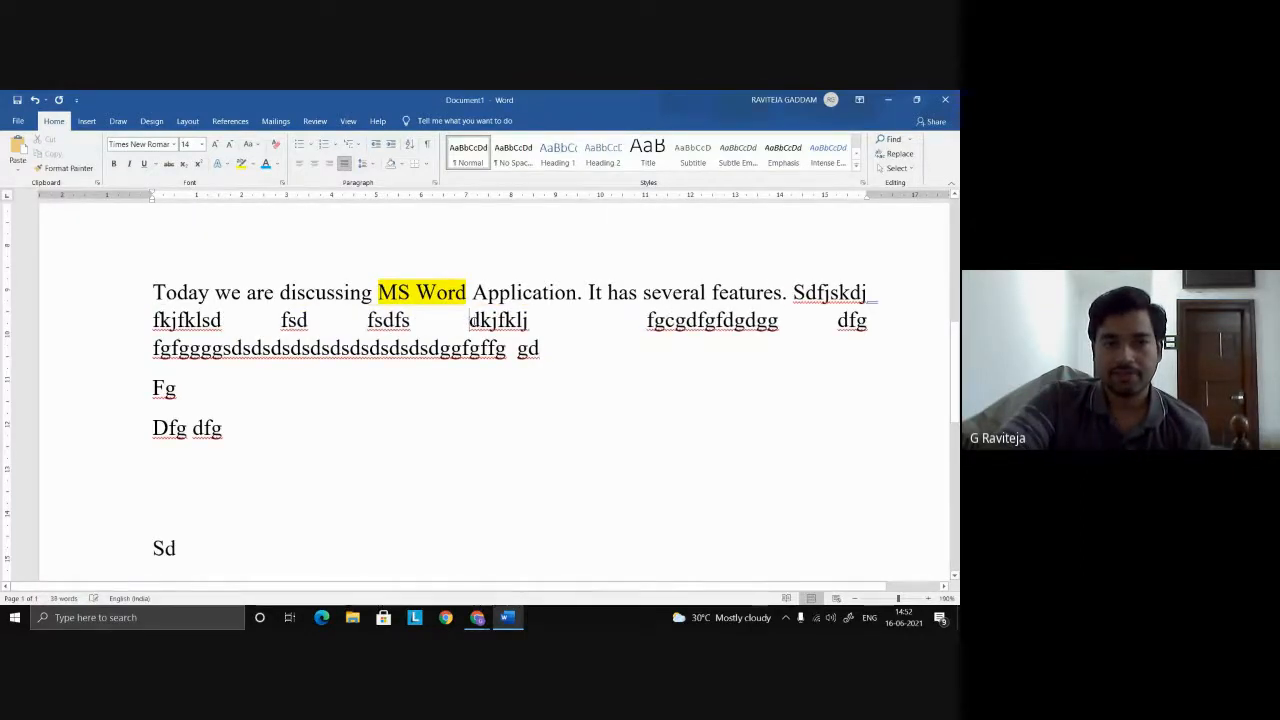
click(678, 322)
click(717, 322)
click(740, 322)
key(Right)
key(Right)
key(Right)
key(Right)
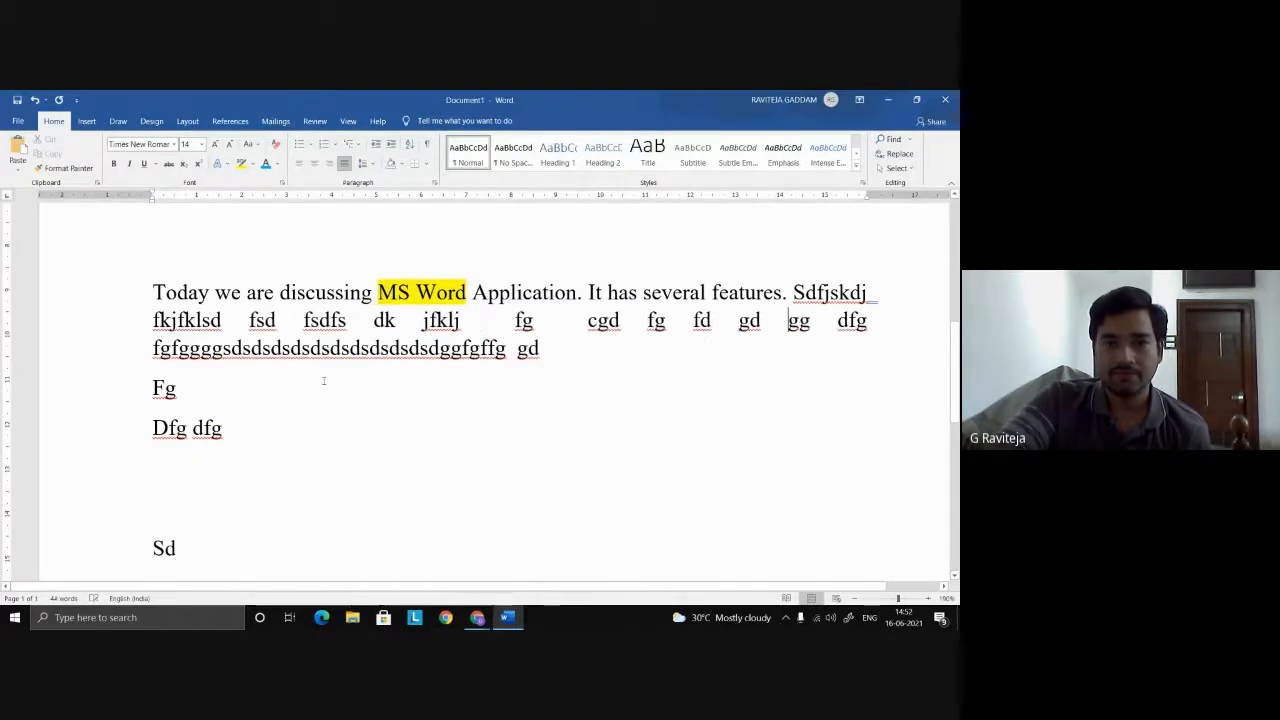
- Split the remaining long filler string into short words, from "fg fgggg sdsd" to "gg fgff g"
click(206, 348)
click(192, 348)
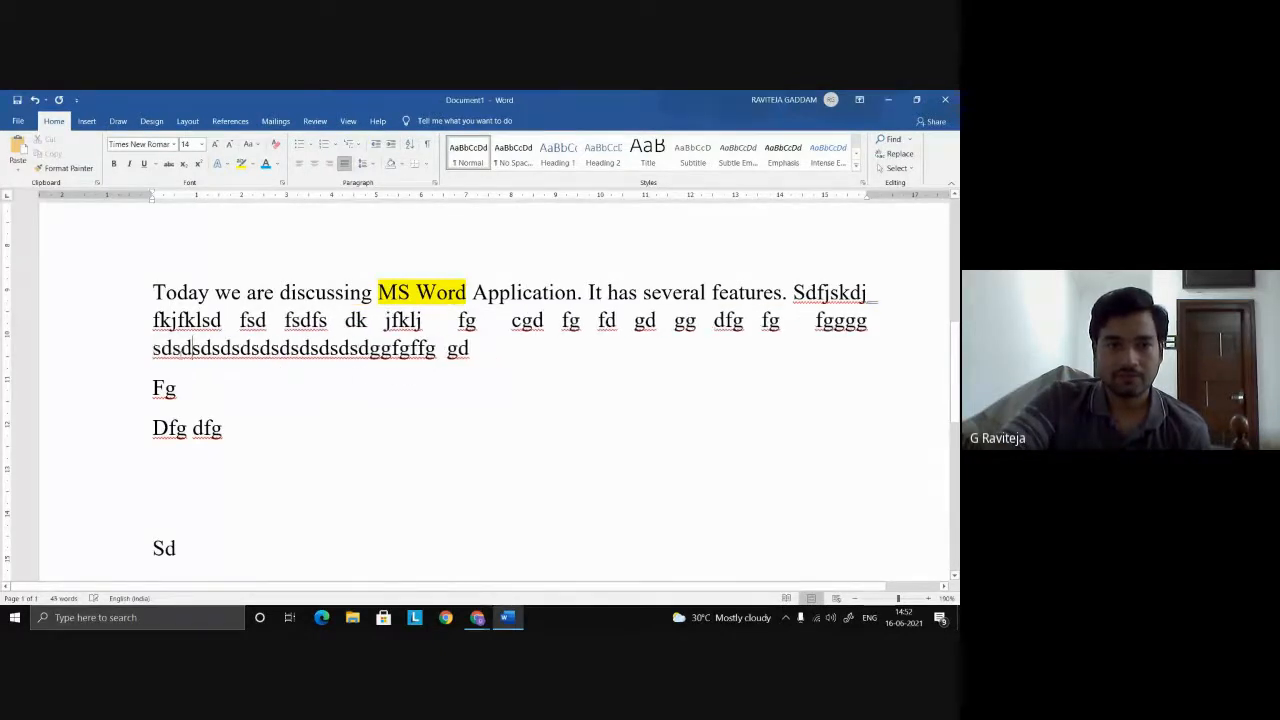
click(201, 348)
click(231, 348)
click(259, 348)
click(203, 348)
click(237, 348)
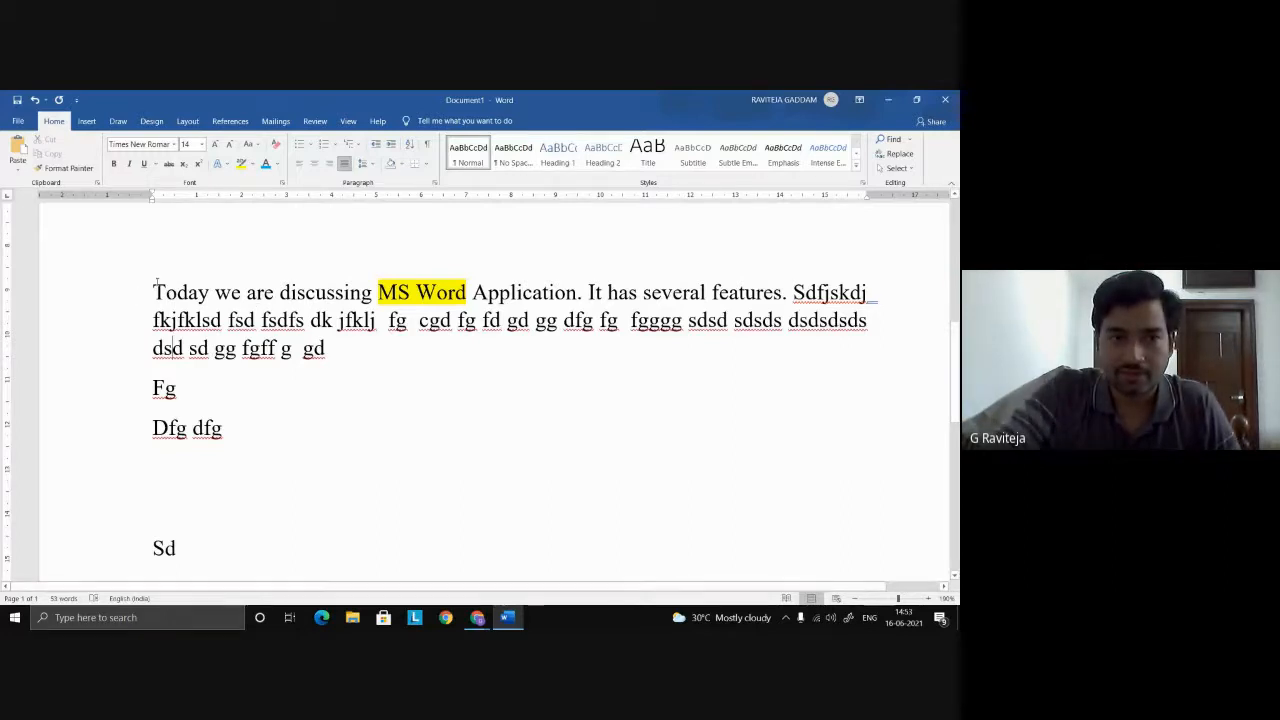
- Try left, right and centre alignment on the "Today we are discussing" paragraph and the "Fg" line, and return both to justified
drag(155, 284, 340, 382)
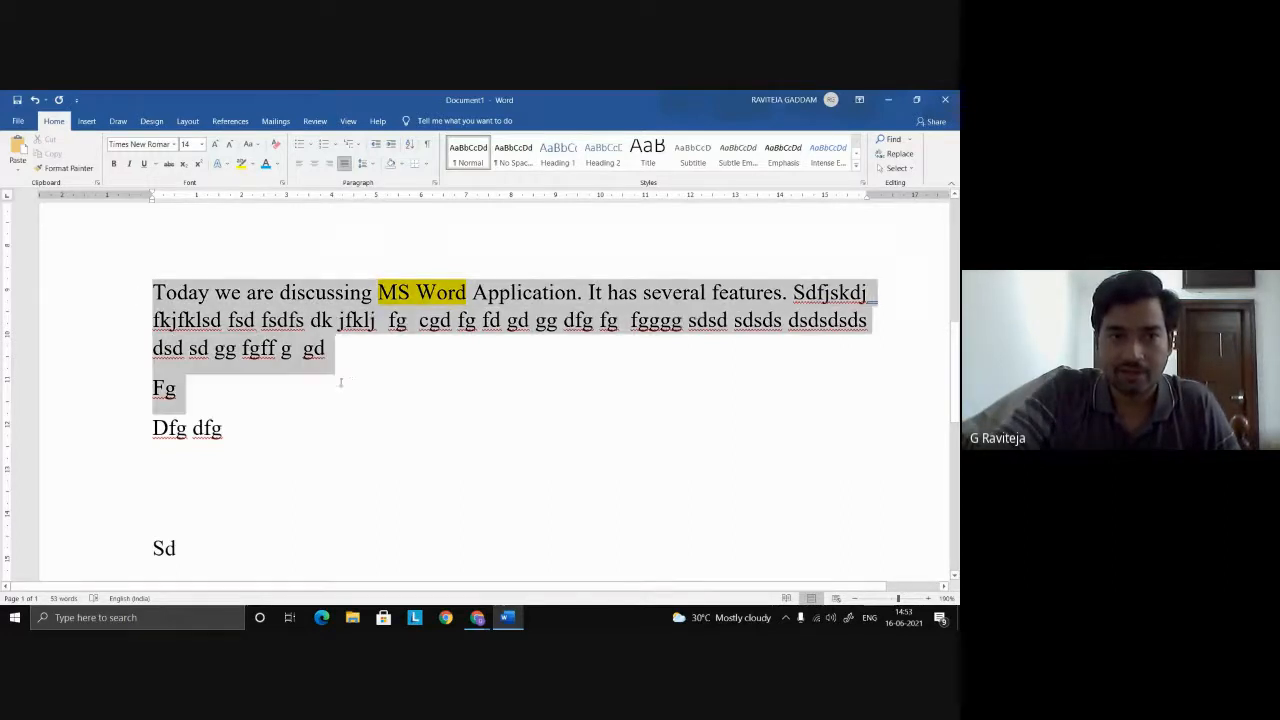
click(299, 163)
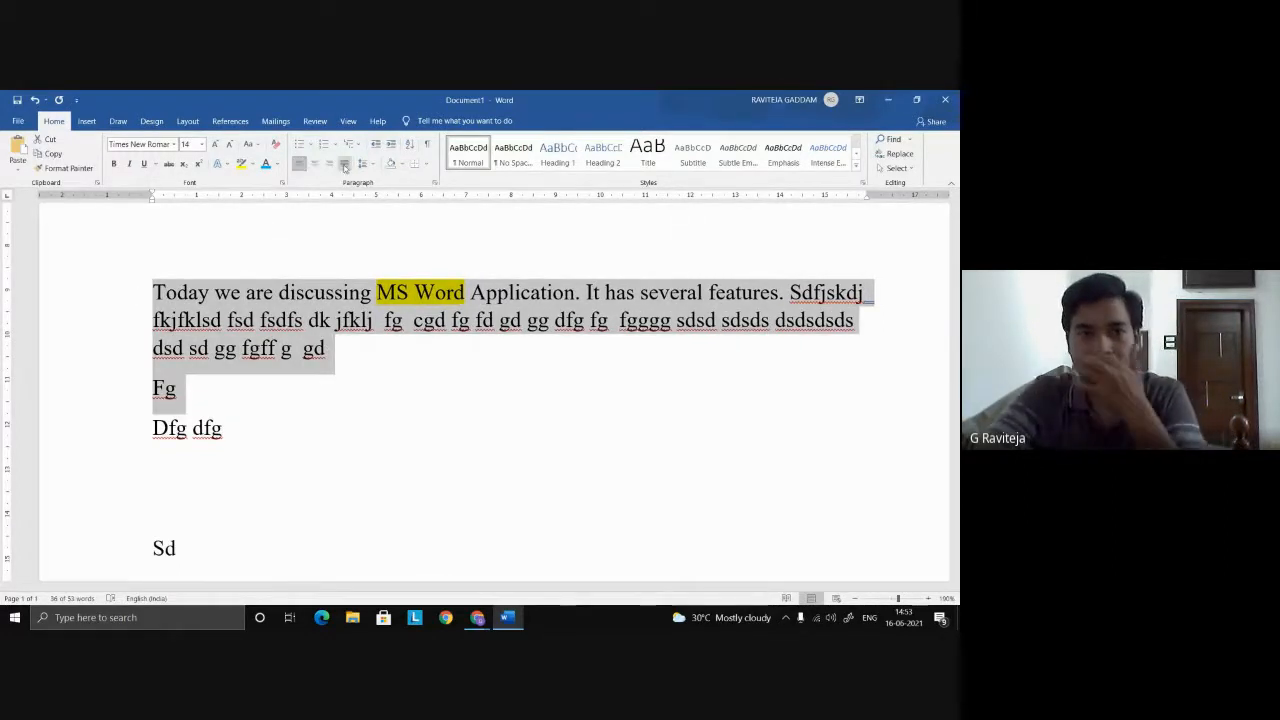
click(329, 163)
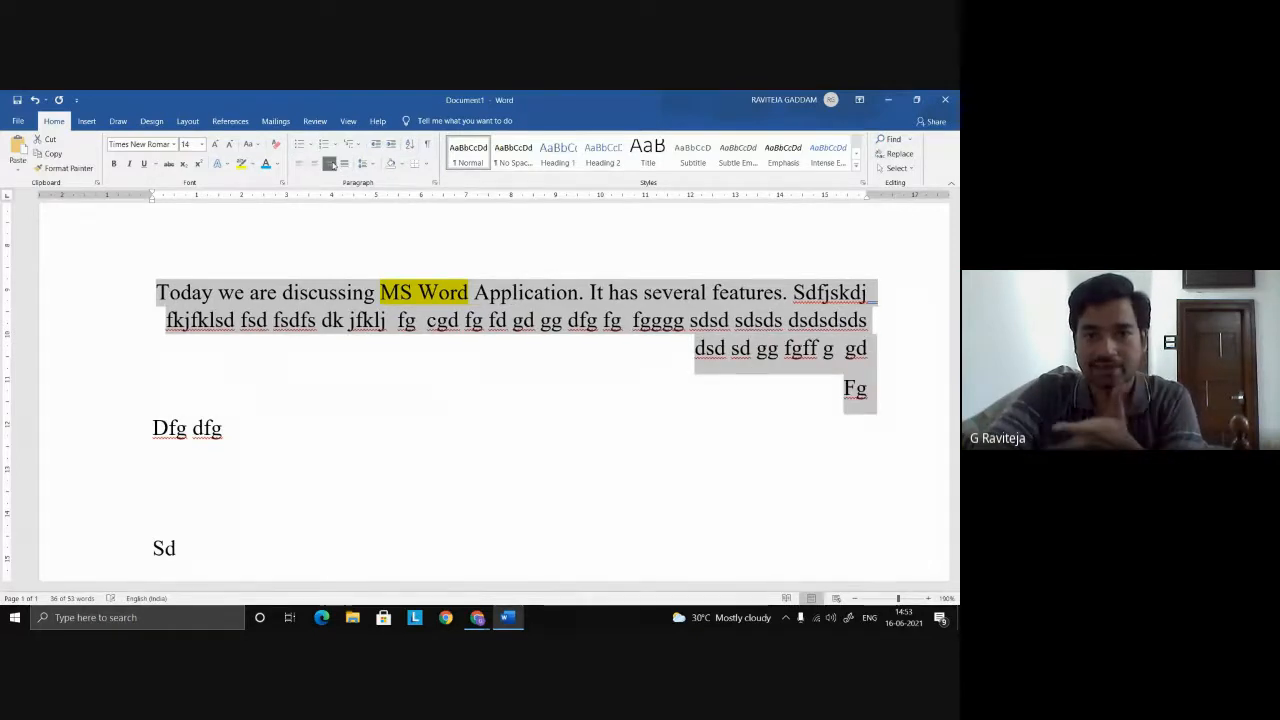
click(313, 165)
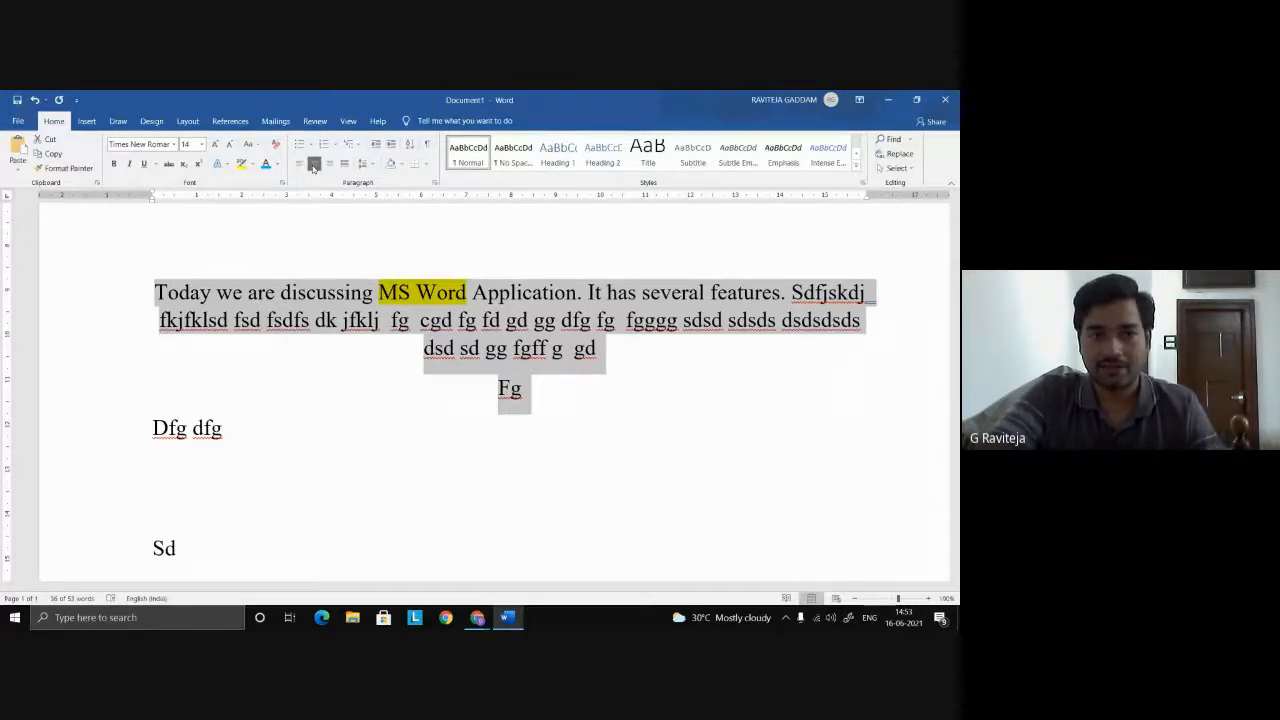
click(299, 164)
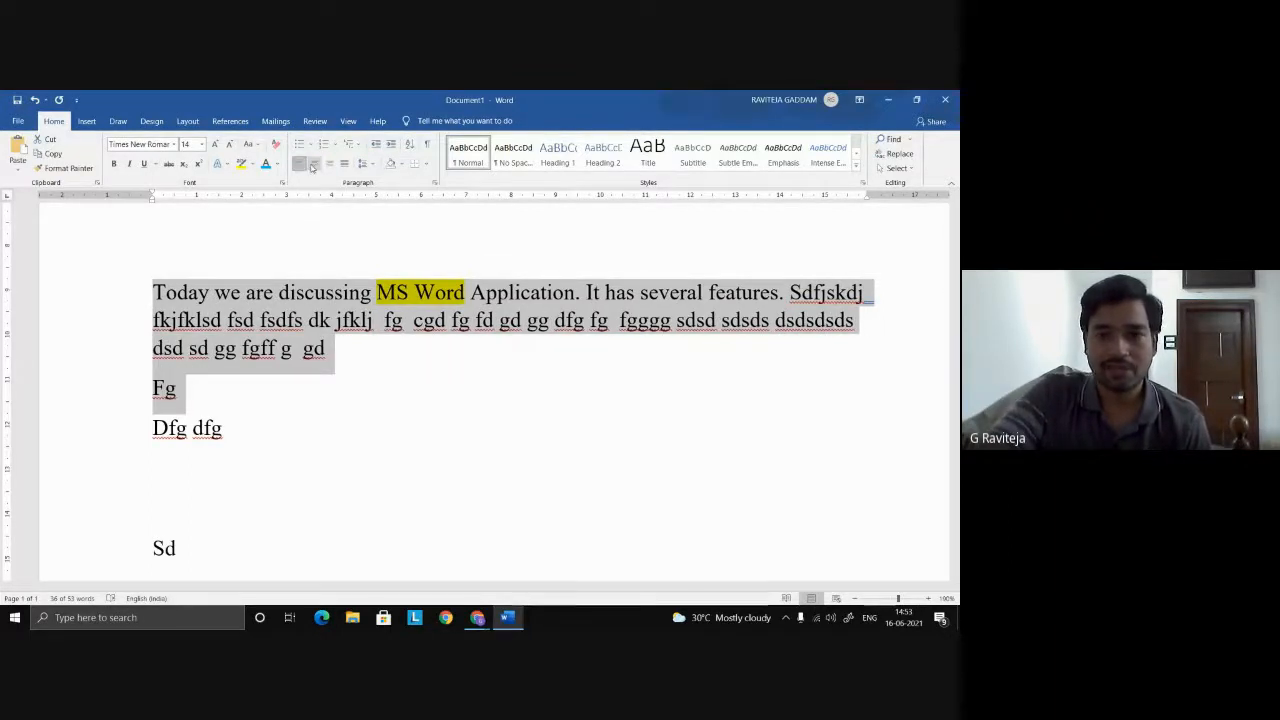
click(313, 165)
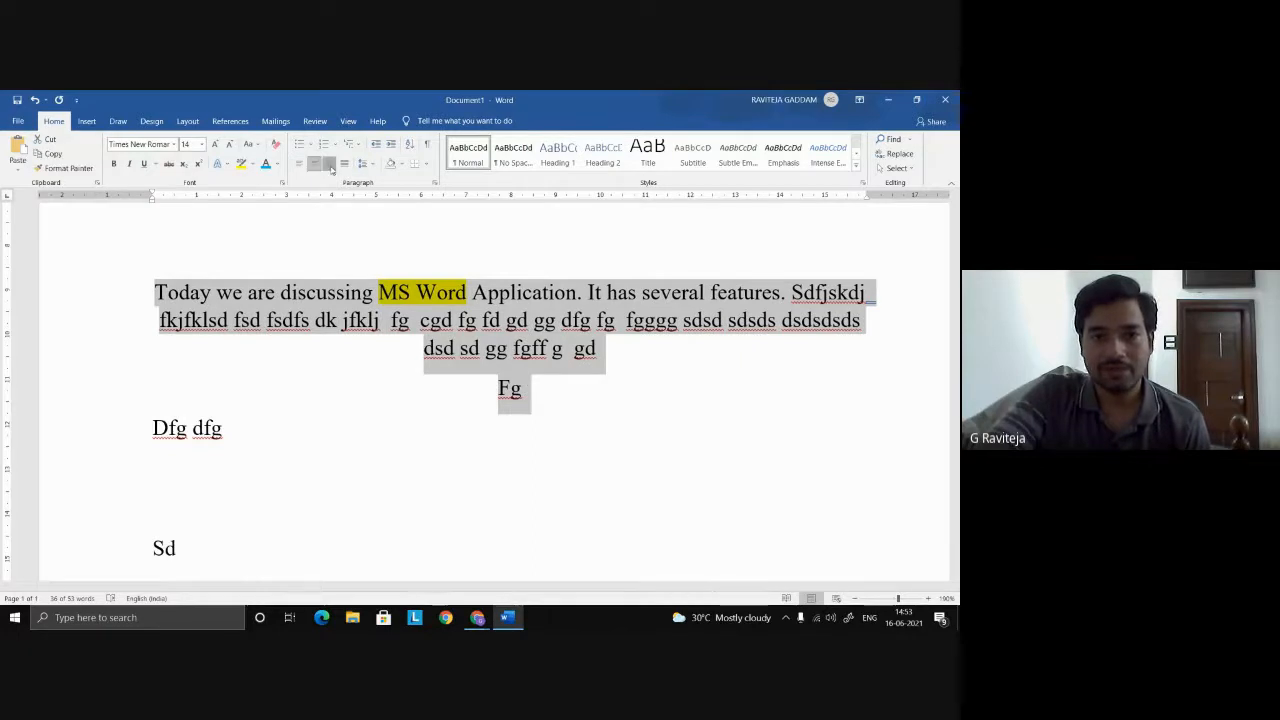
click(329, 165)
click(342, 166)
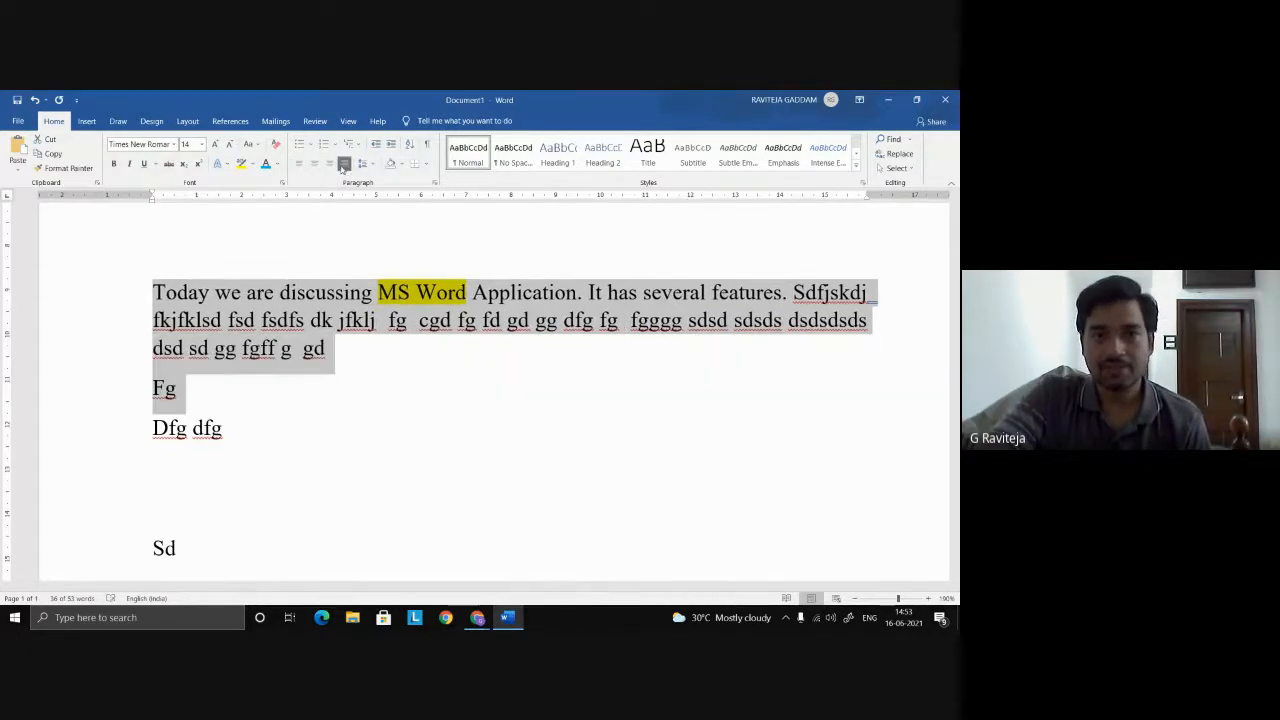
- Join the "Fg" line to the end of the paragraph above and insert a blank line before "Dfg dfg"
click(321, 320)
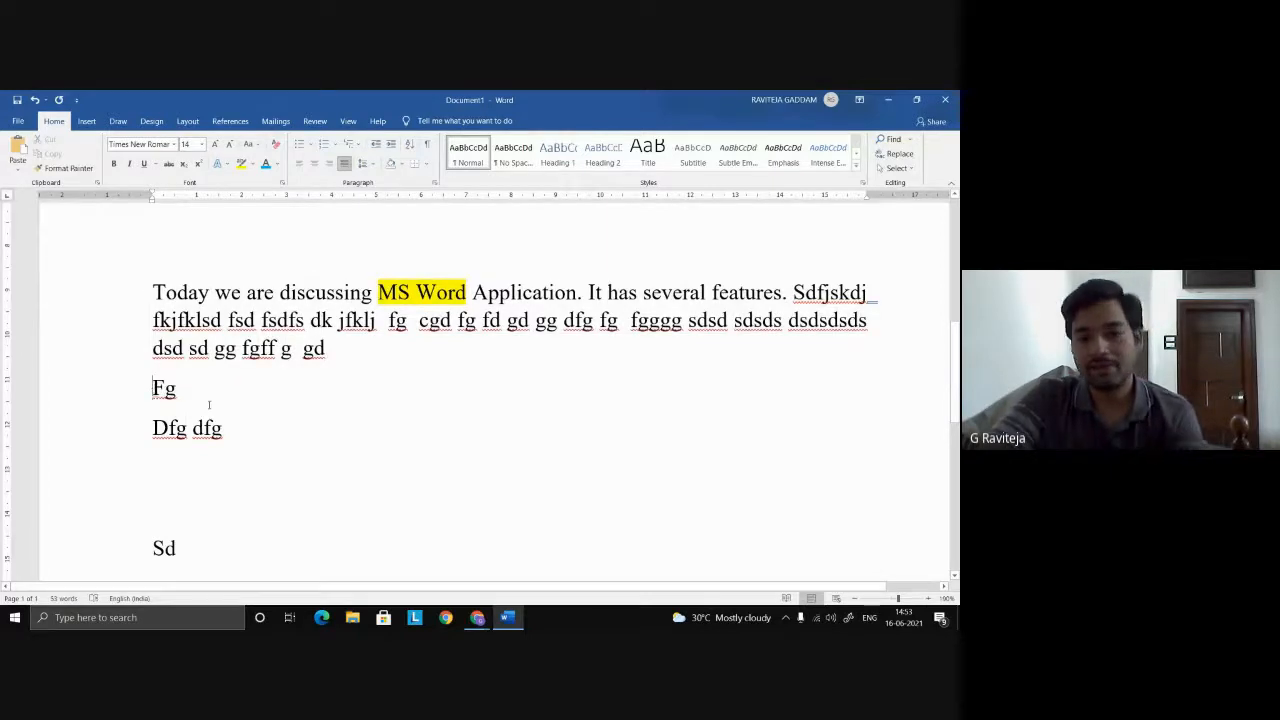
key(BackSpace)
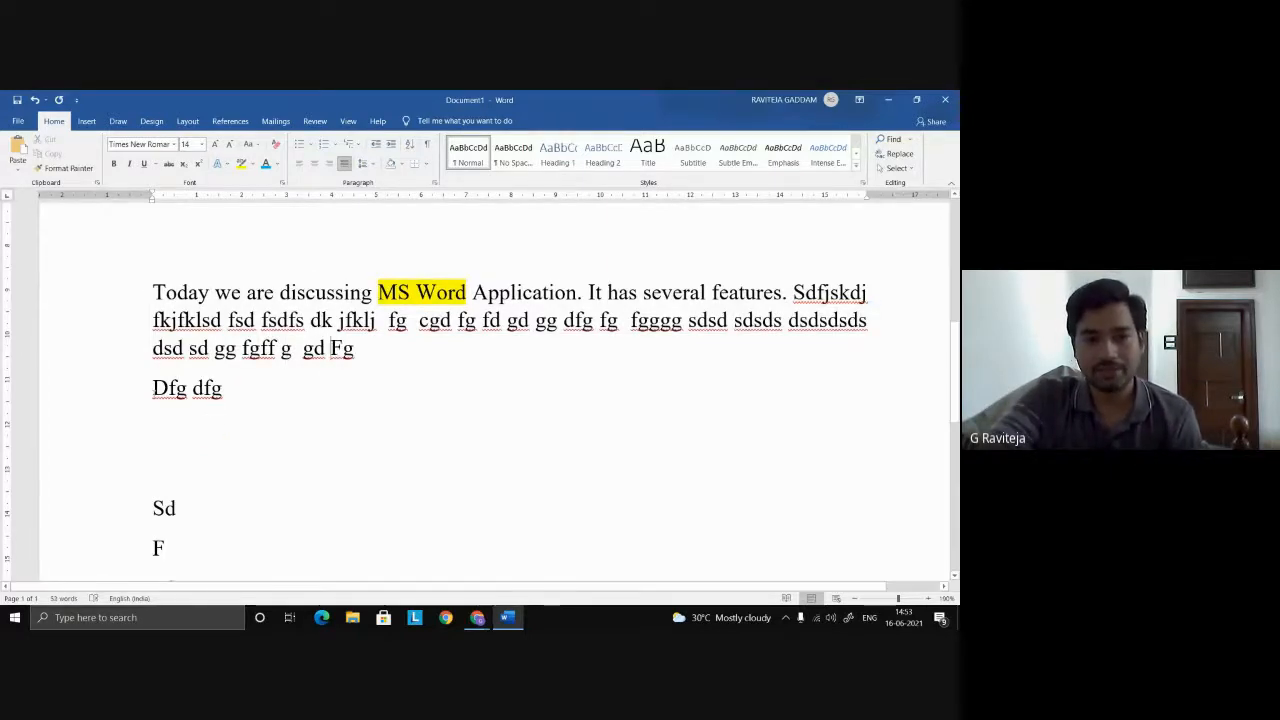
click(155, 390)
key(Return)
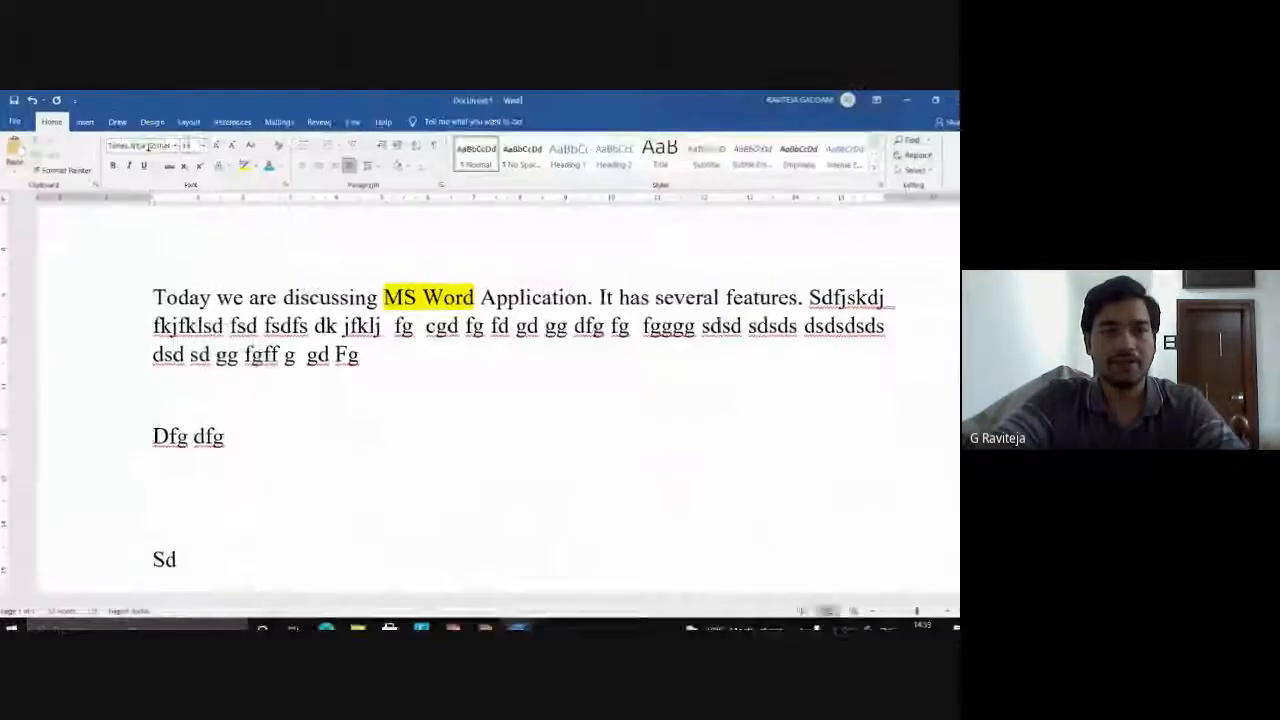
- Switch to Google Meet, admit the waiting participant to the call, and return to the Word document
scroll(446, 344, down, 2)
key(alt+Tab)
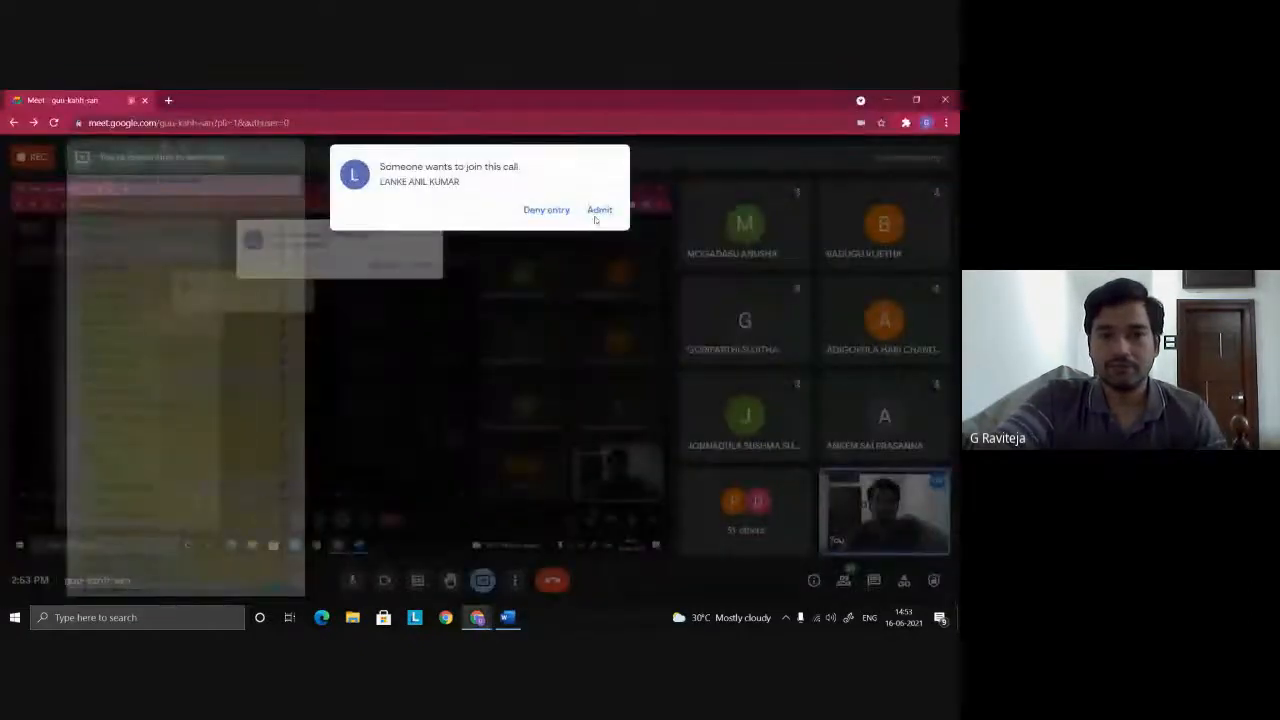
click(599, 210)
key(alt+Tab)
scroll(560, 412, down, 4)
scroll(509, 415, up, 3)
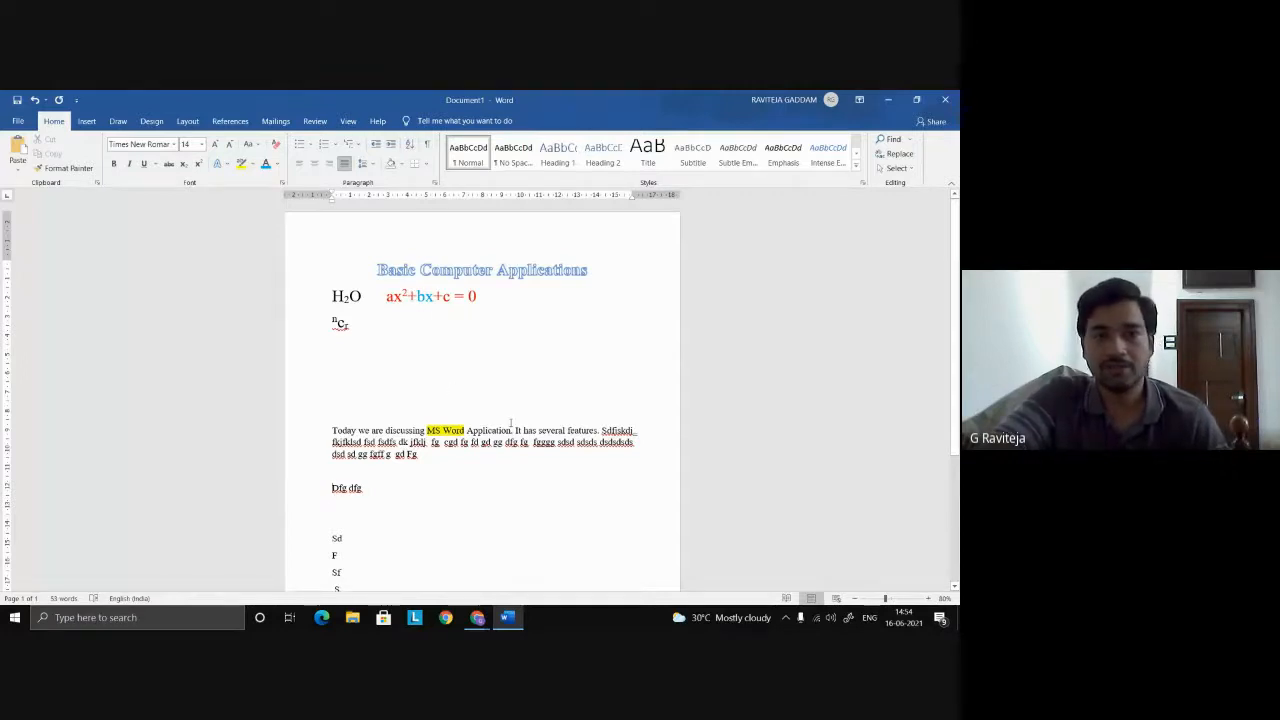
- Check on the participants in the Google Meet call, switching between it and the Word document
key(alt+Tab)
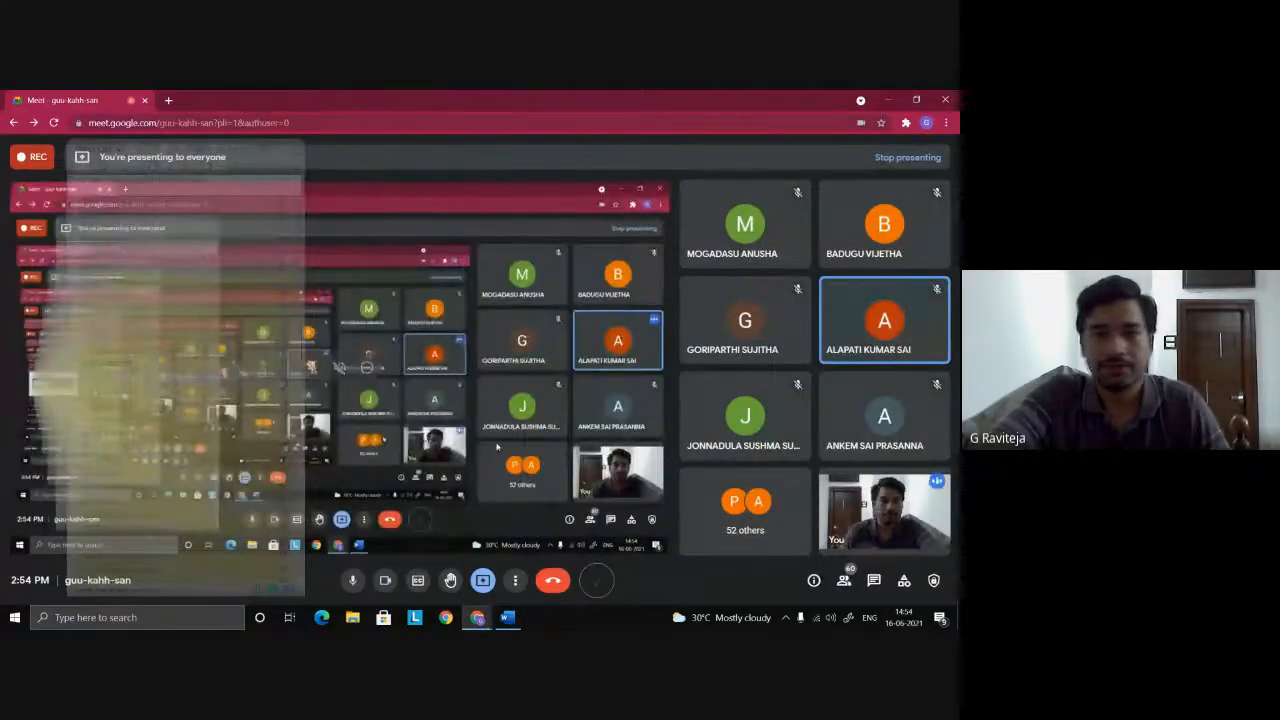
mouse_move(169, 168)
mouse_down()
mouse_move(246, 171)
mouse_move(153, 173)
mouse_up()
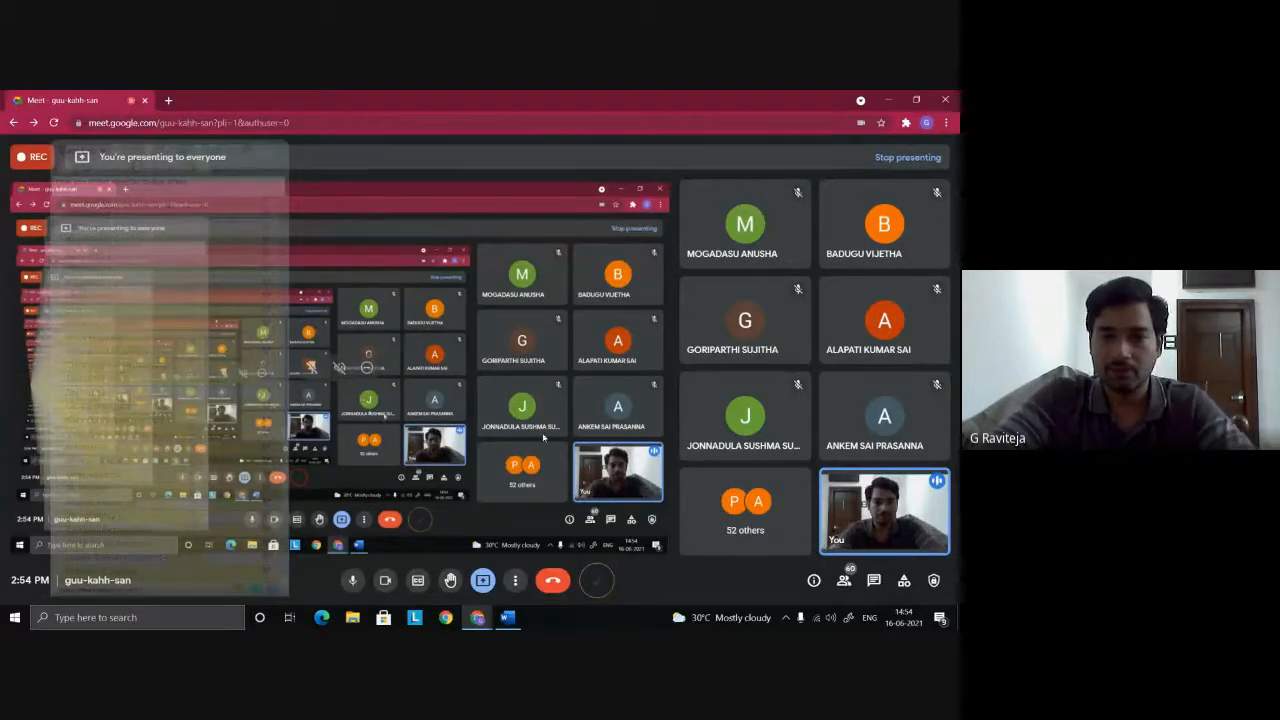
click(507, 617)
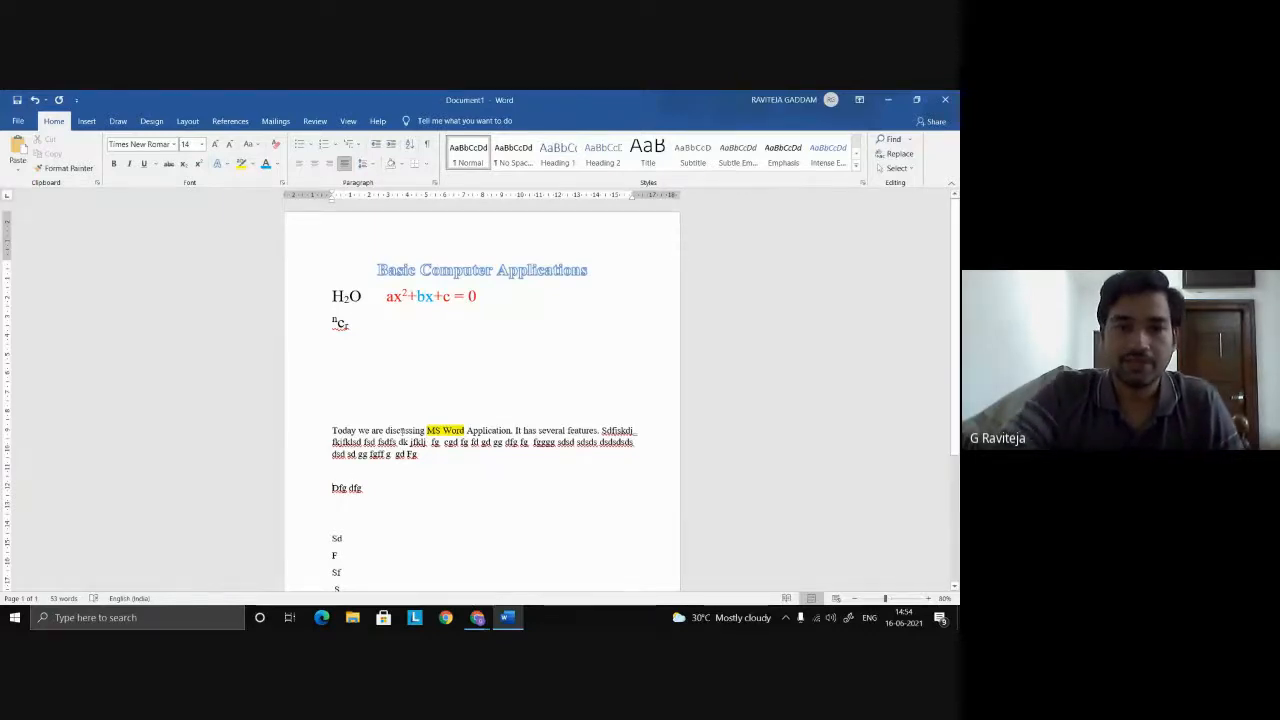
scroll(405, 430, down, 1)
scroll(405, 430, up, 1)
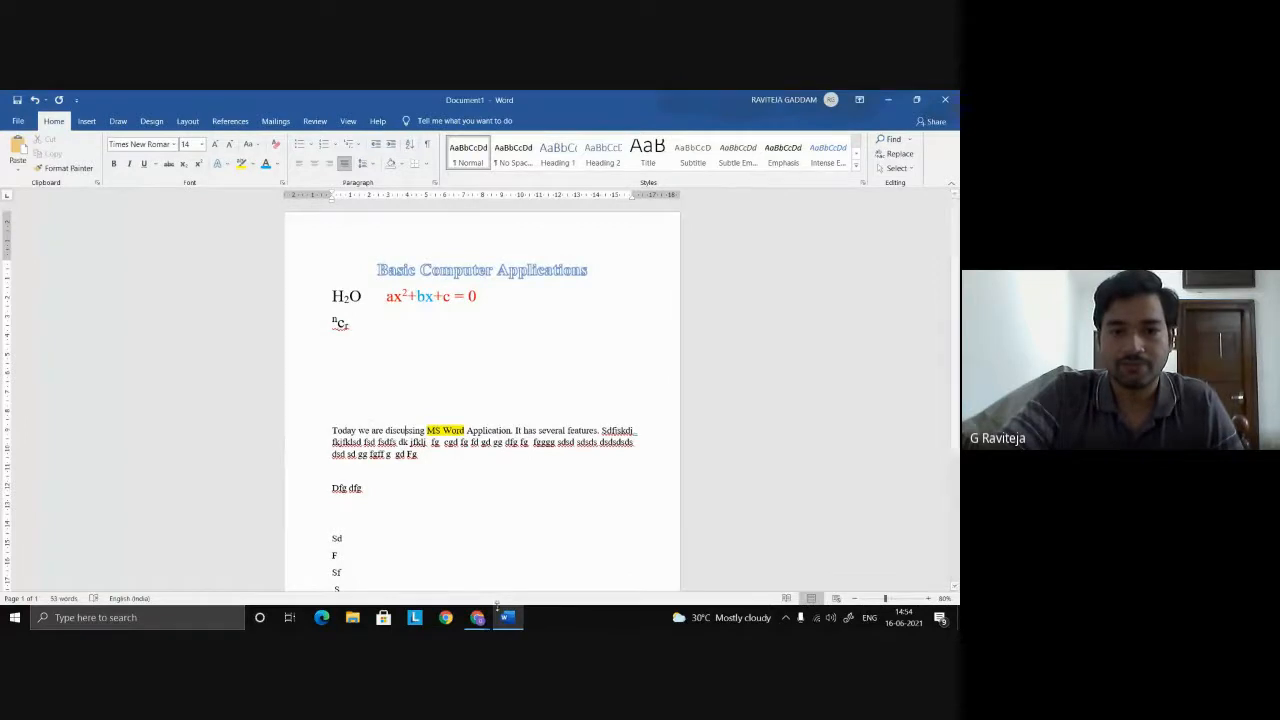
mouse_move(481, 623)
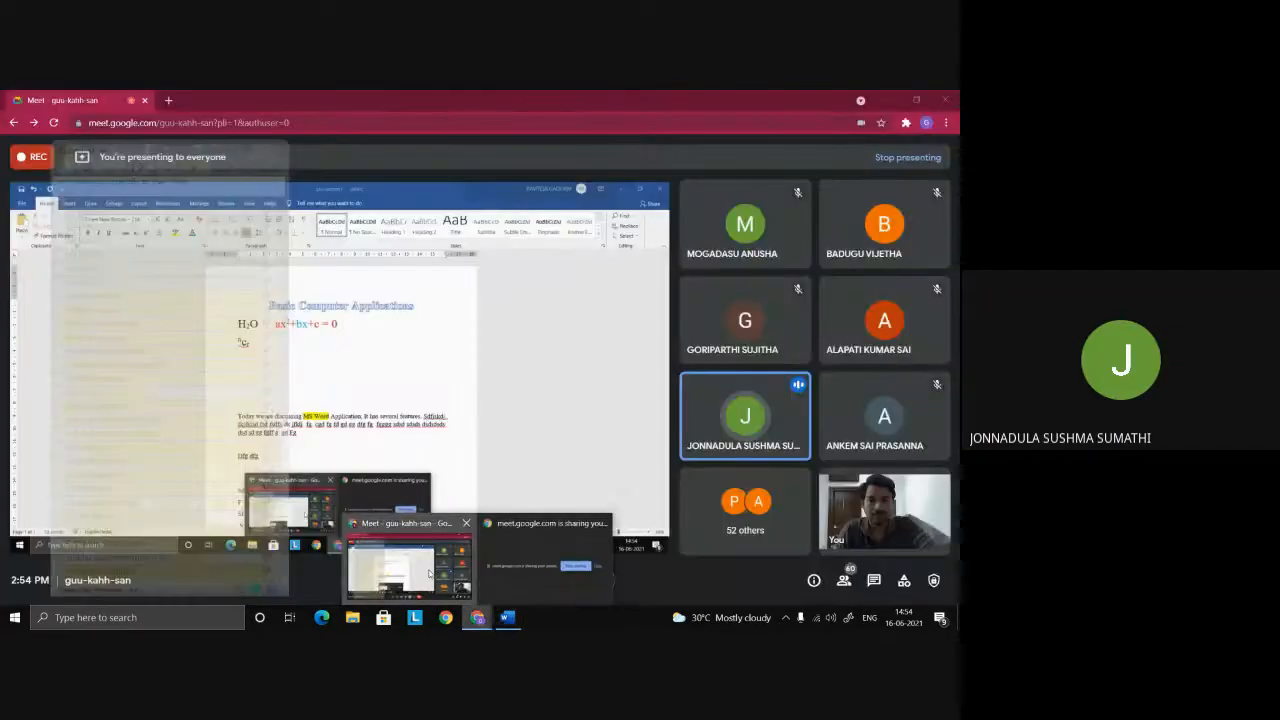
click(430, 573)
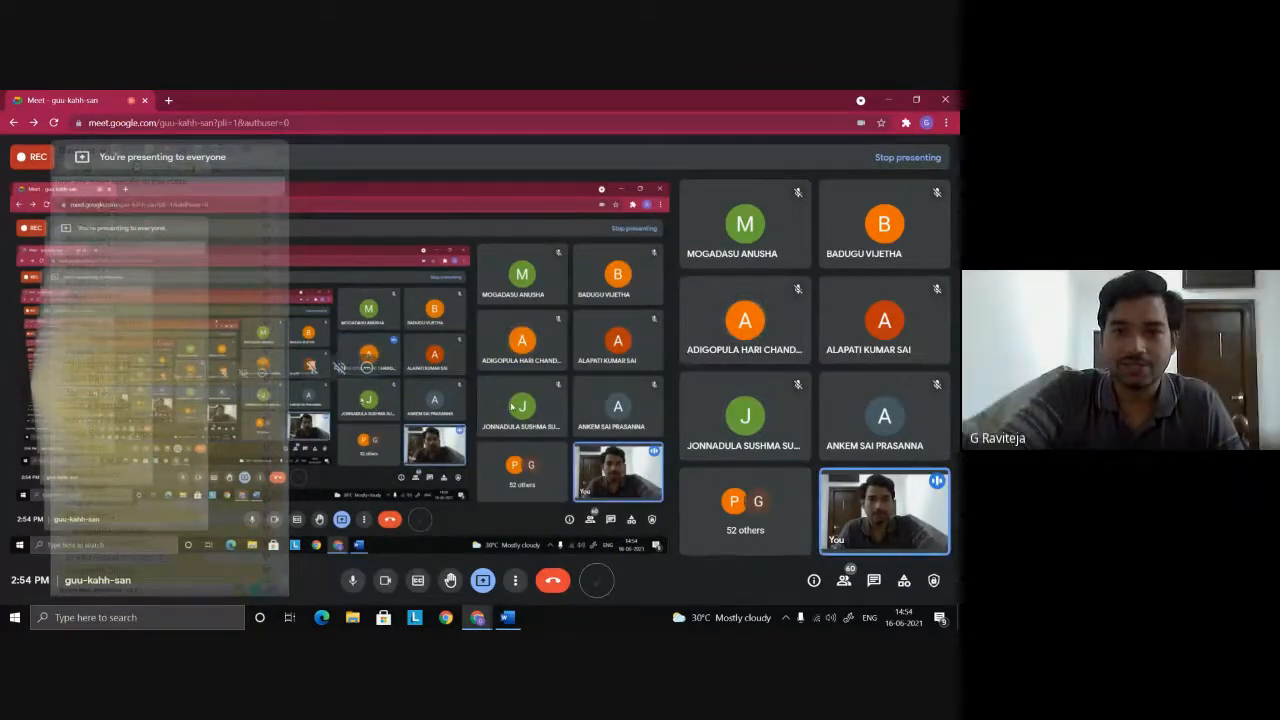
- Minimise the Word and Google Meet windows and open bca_cbcs_2020.pdf from the recent files in File Explorer
click(506, 618)
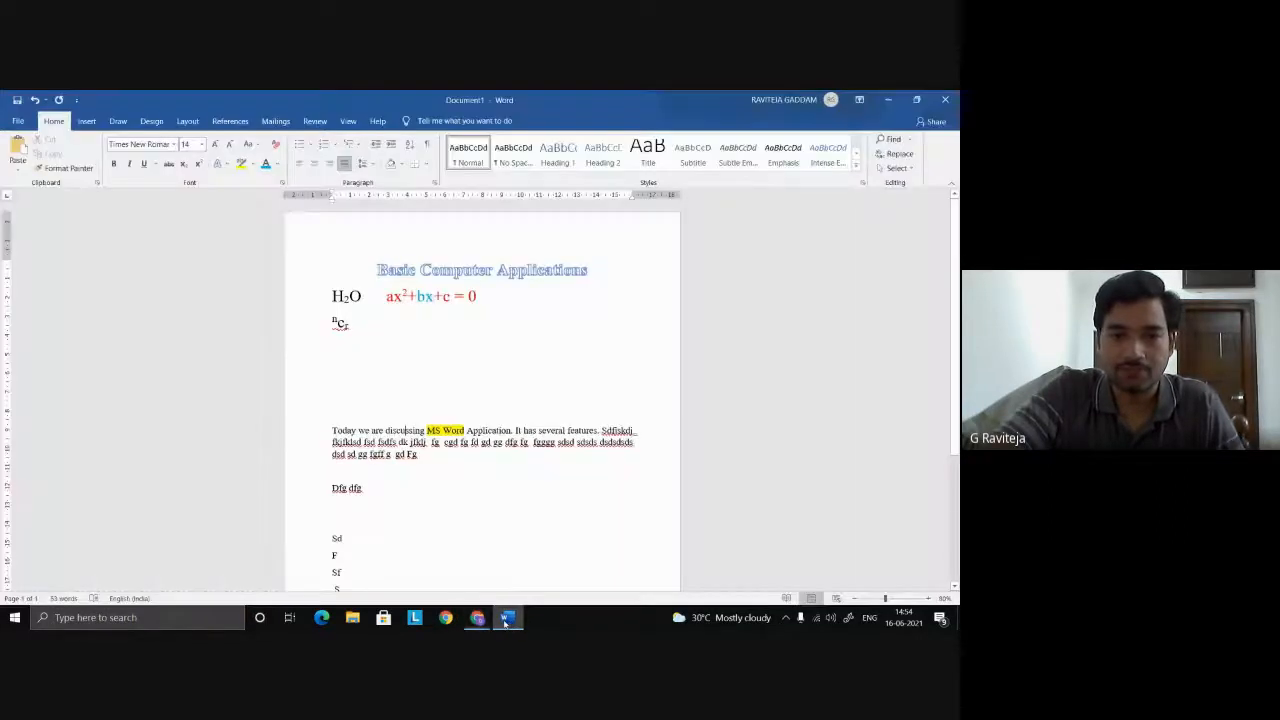
click(890, 101)
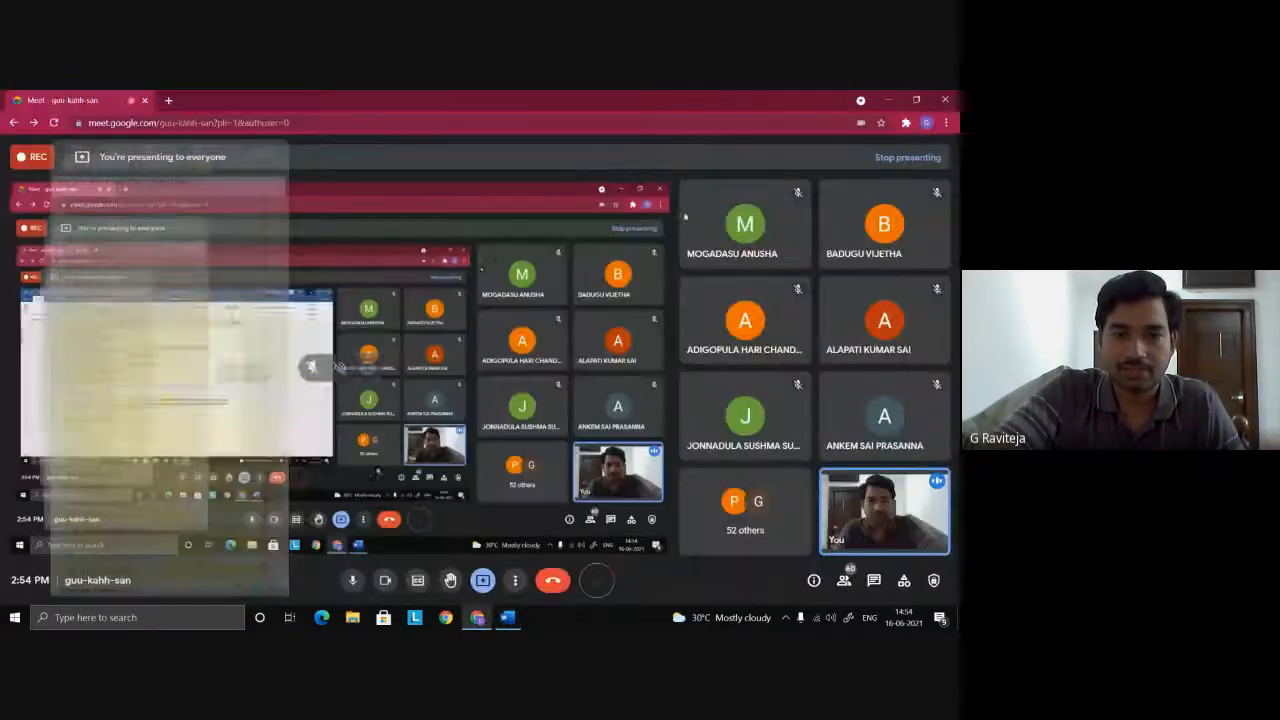
click(890, 101)
click(352, 617)
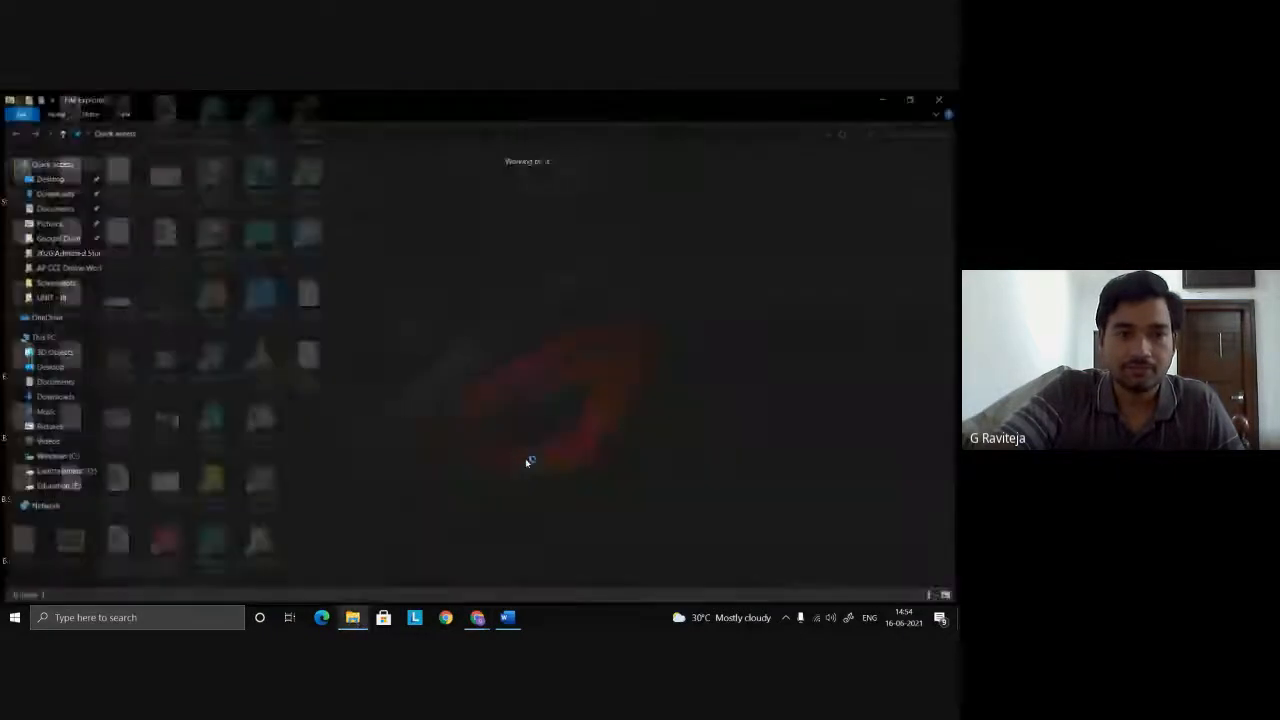
click(190, 377)
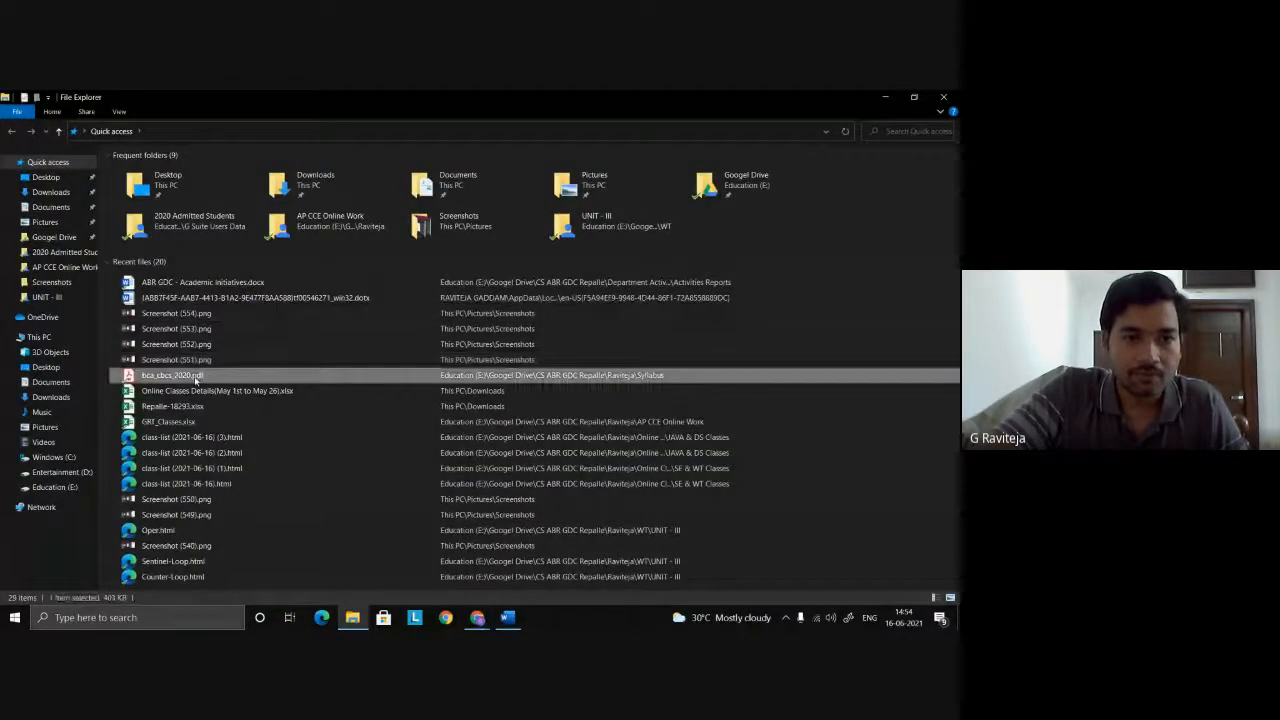
key(Return)
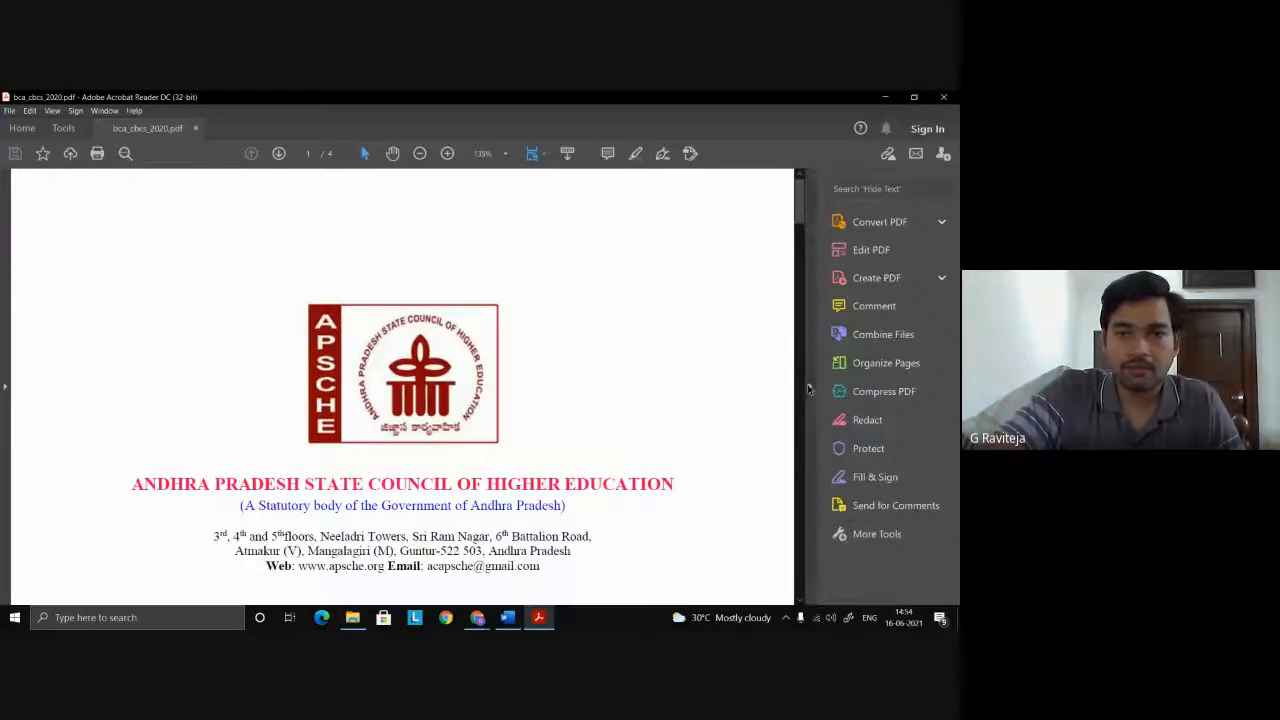
- Collapse the PDF reader's tools pane and review the Basic Computer Applications syllabus from the cover page through the learning outcomes to Unit-I
click(809, 389)
scroll(720, 415, down, 6)
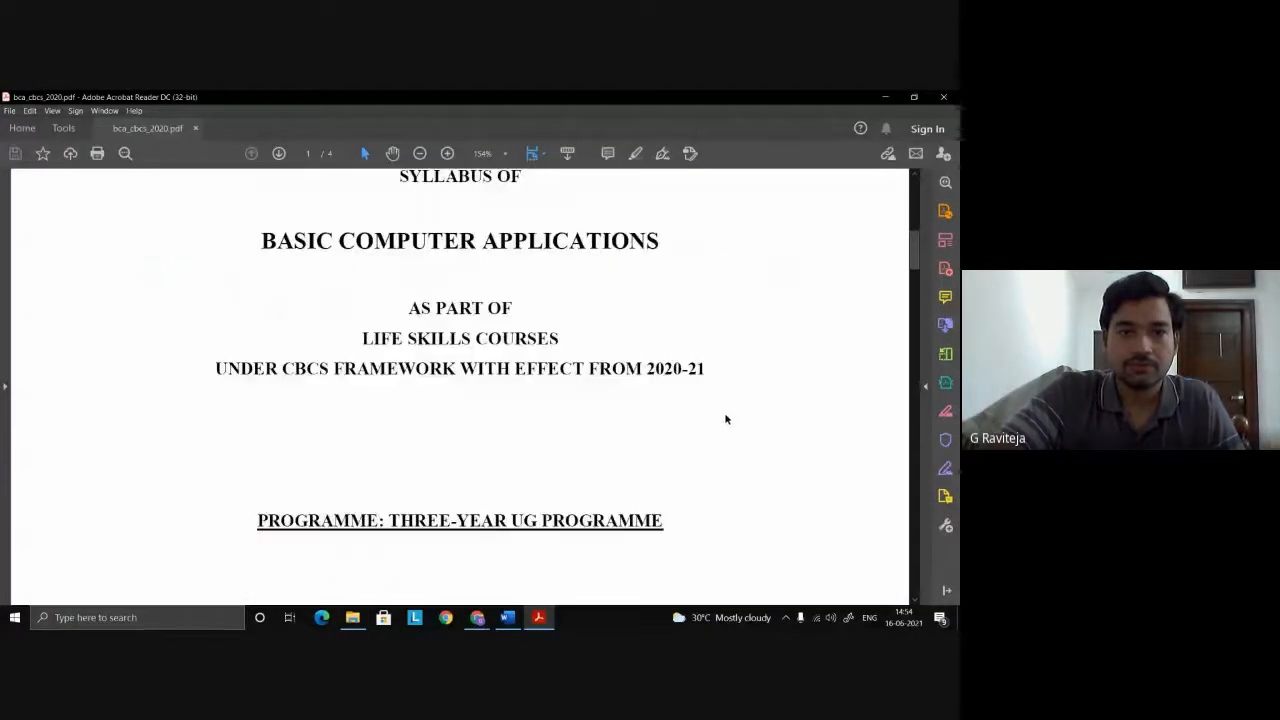
scroll(726, 419, down, 1)
scroll(726, 419, up, 1)
scroll(726, 418, down, 2)
scroll(726, 418, down, 10)
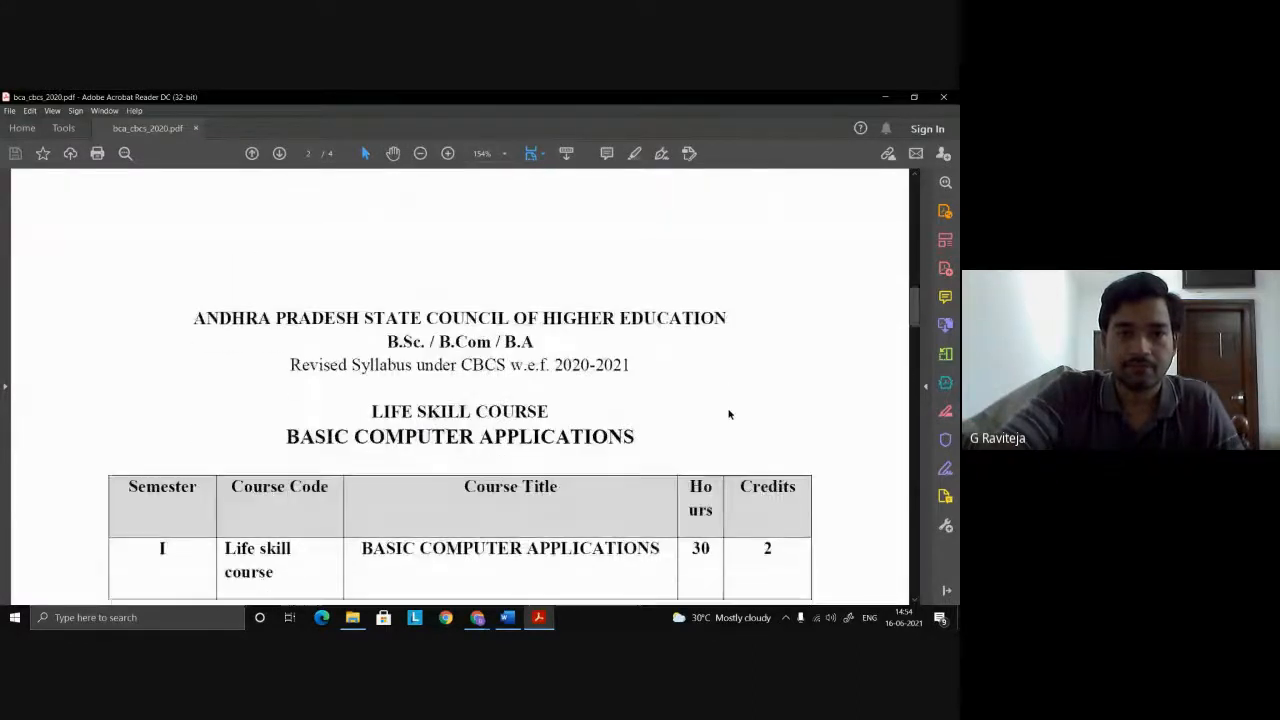
scroll(730, 414, down, 8)
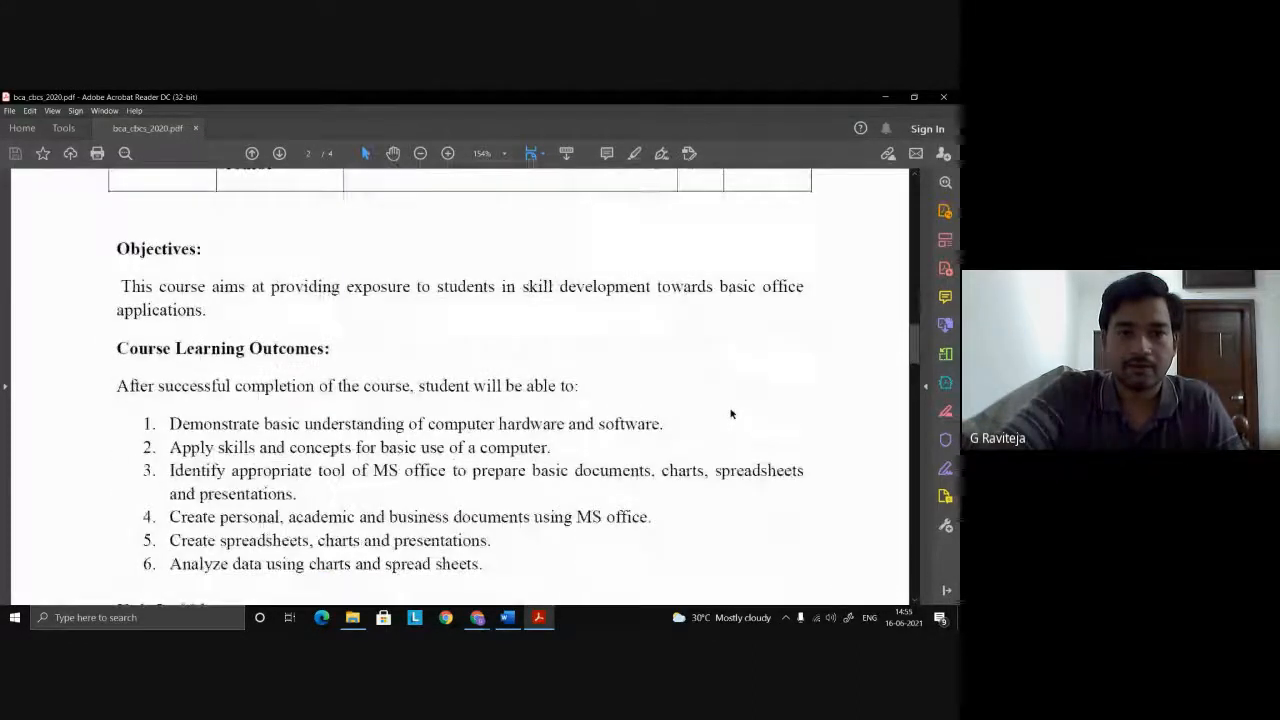
scroll(732, 412, down, 4)
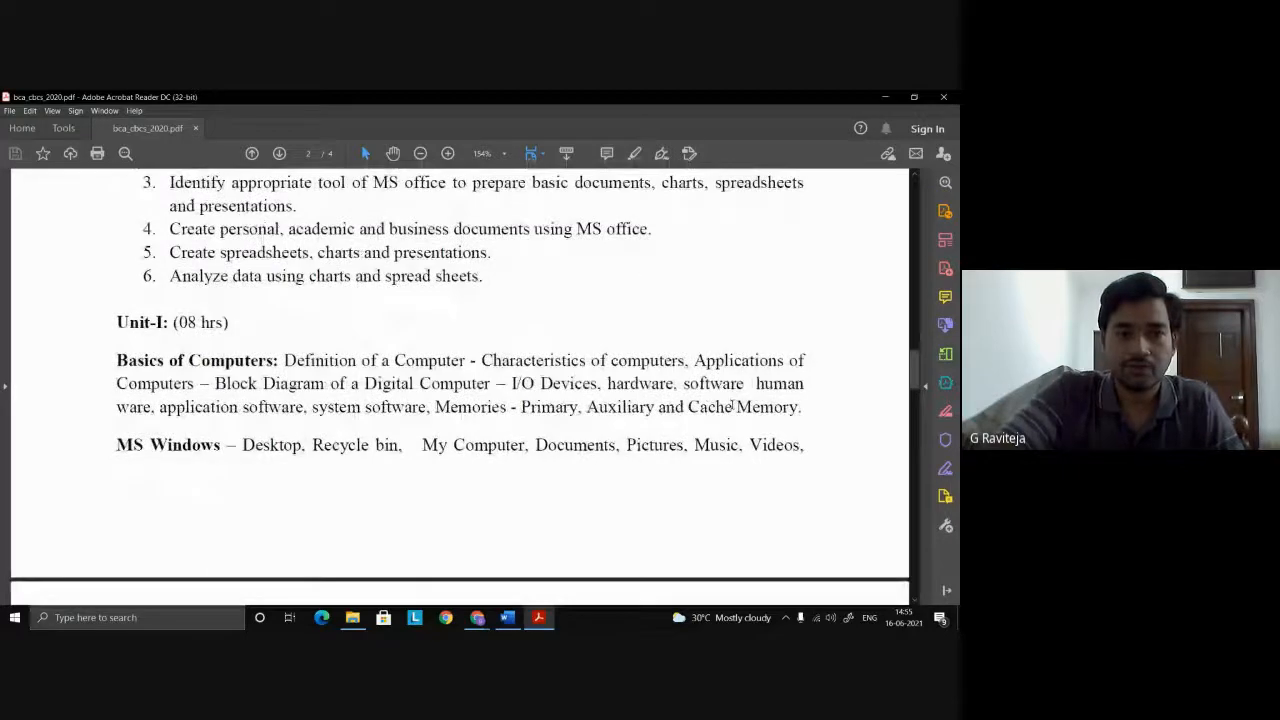